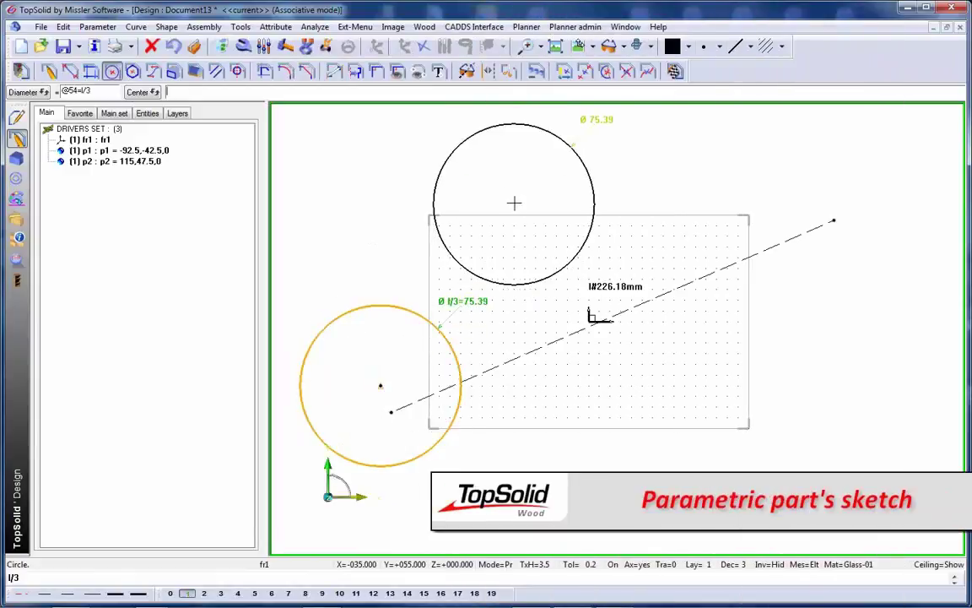
# Step: Draw the small l/8 circle centred on the far point
pyautogui.write('l/8')
pyautogui.press('Return')
pyautogui.click(802, 172)
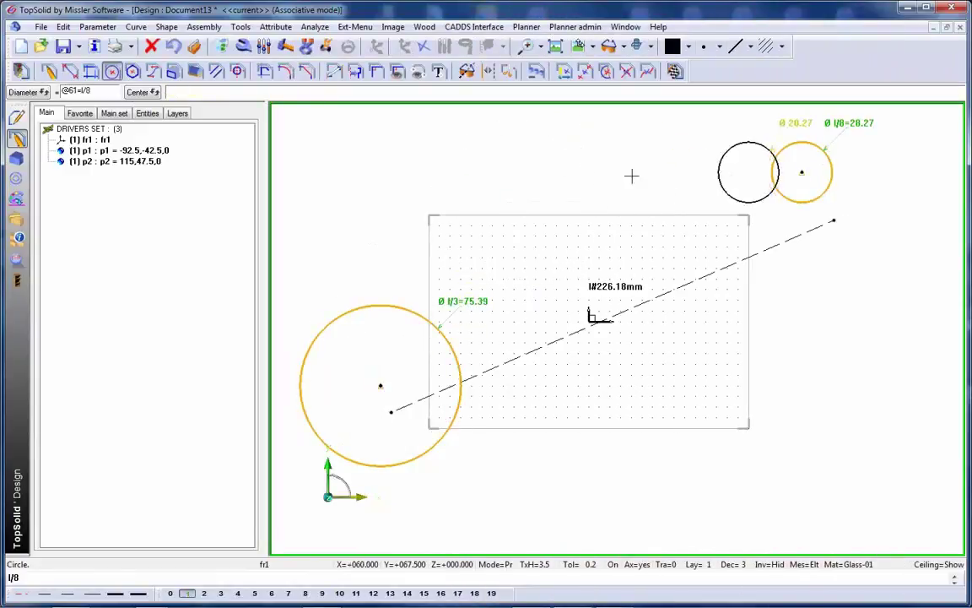
pyautogui.click(13, 95)
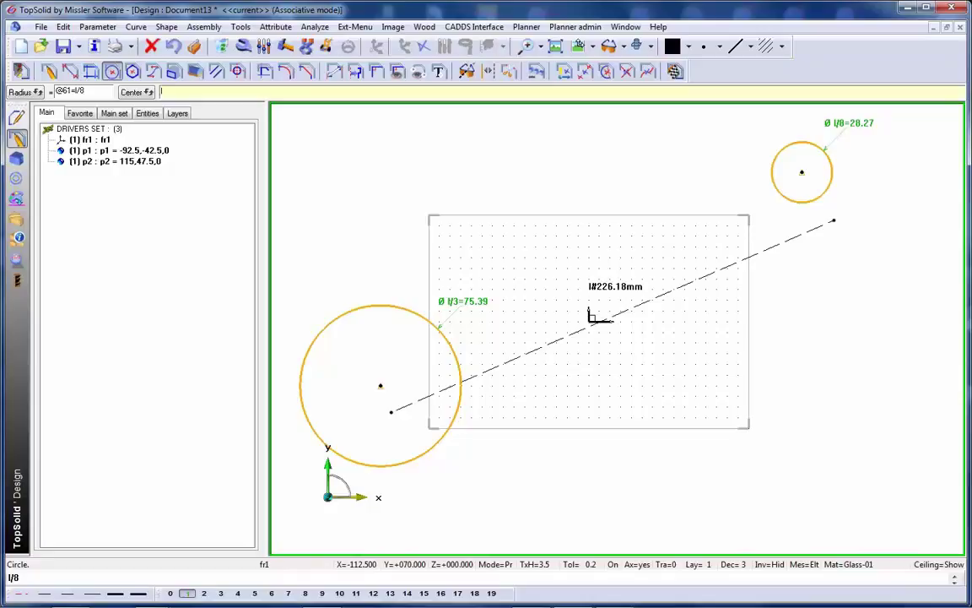
pyautogui.write('l*2')
# Step: Join the big and small circles with upper and lower R l*2 tangent arcs
pyautogui.click(133, 95)
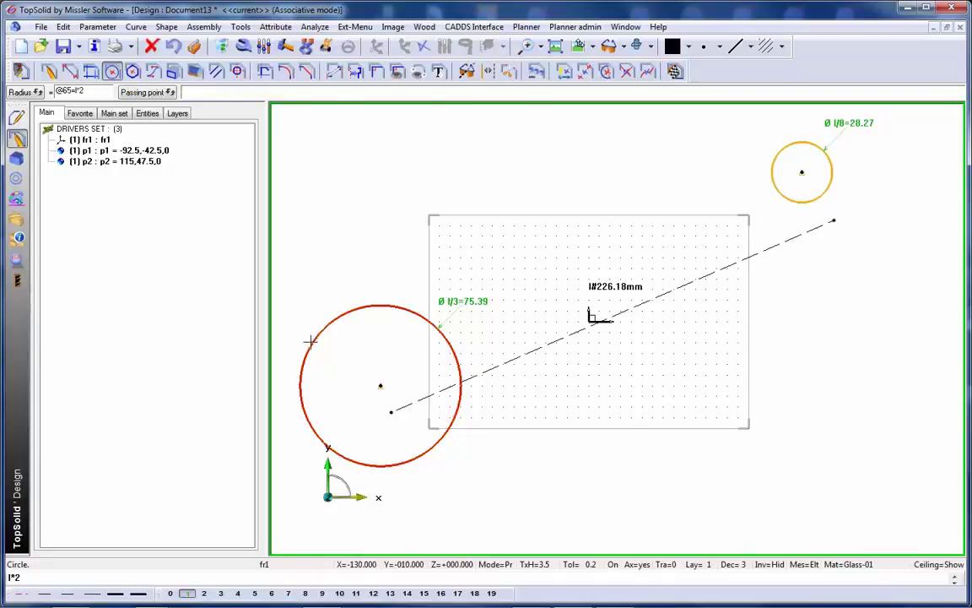
pyautogui.click(310, 341)
pyautogui.click(799, 143)
pyautogui.click(399, 465)
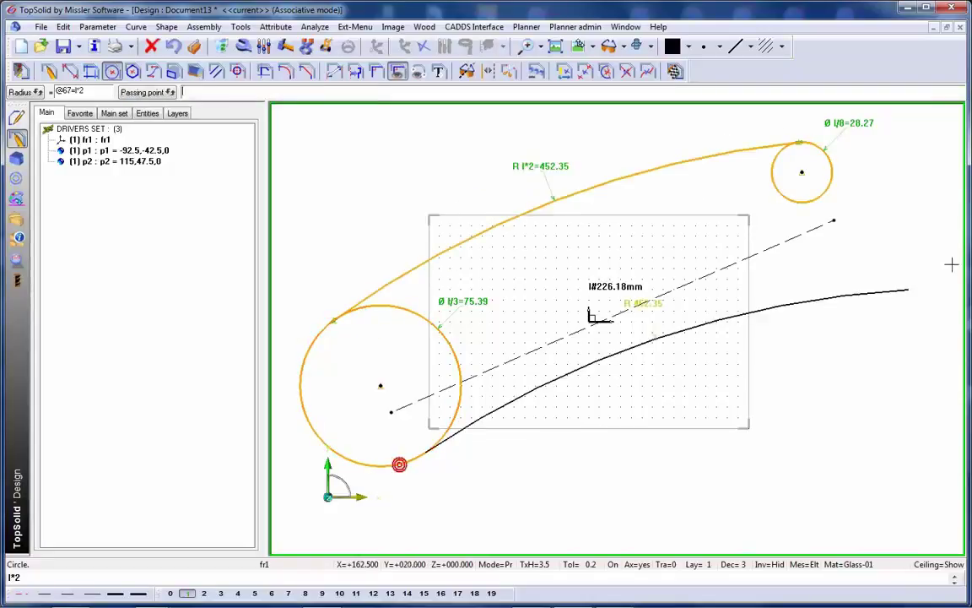
pyautogui.click(830, 186)
# Step: Trim away the inner arcs of both circles
pyautogui.click(264, 71)
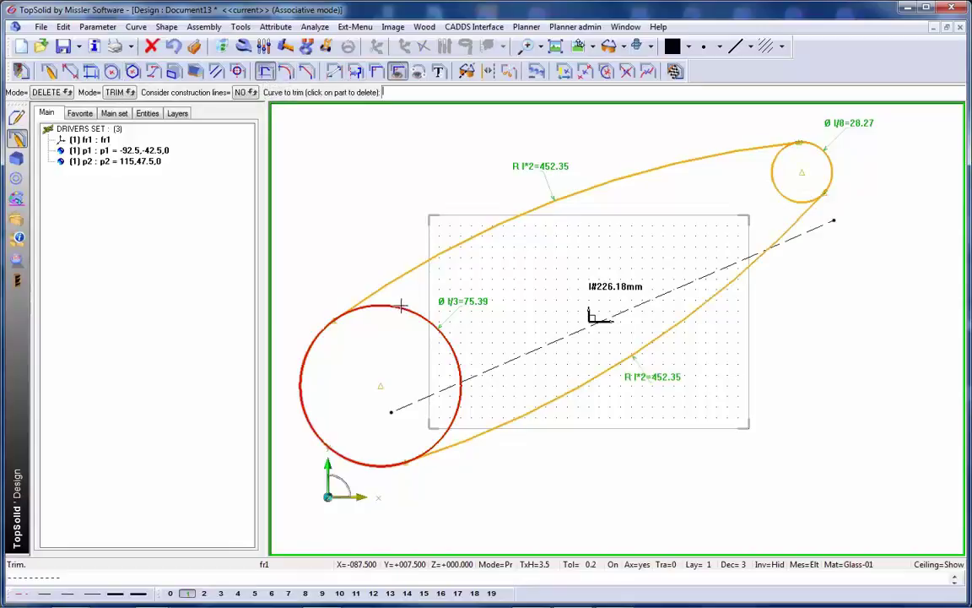
pyautogui.click(460, 372)
pyautogui.click(773, 169)
# Step: Constrain the big and small end arcs to be centred on the left and right points
pyautogui.click(377, 72)
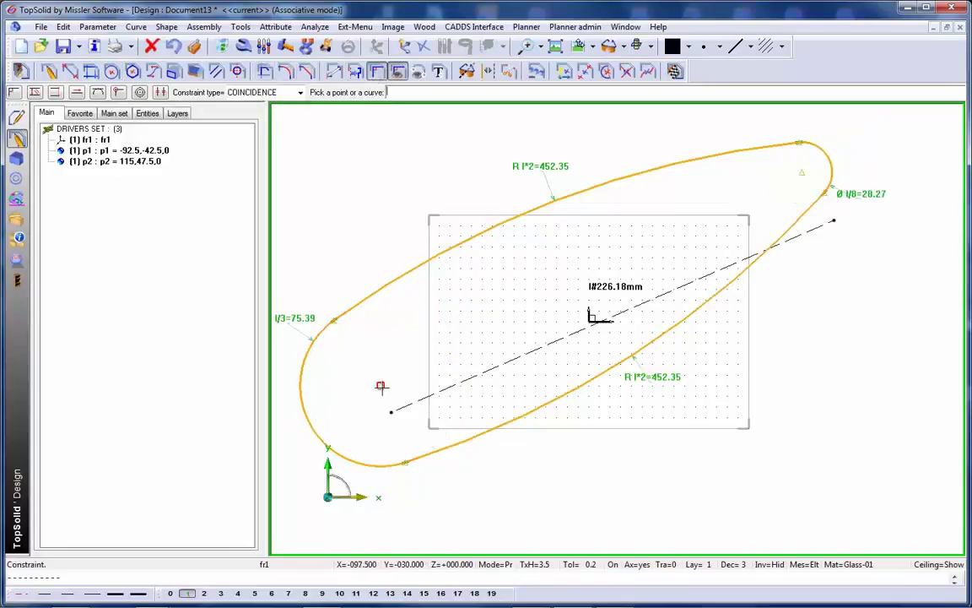
pyautogui.click(390, 412)
pyautogui.click(812, 201)
pyautogui.click(834, 220)
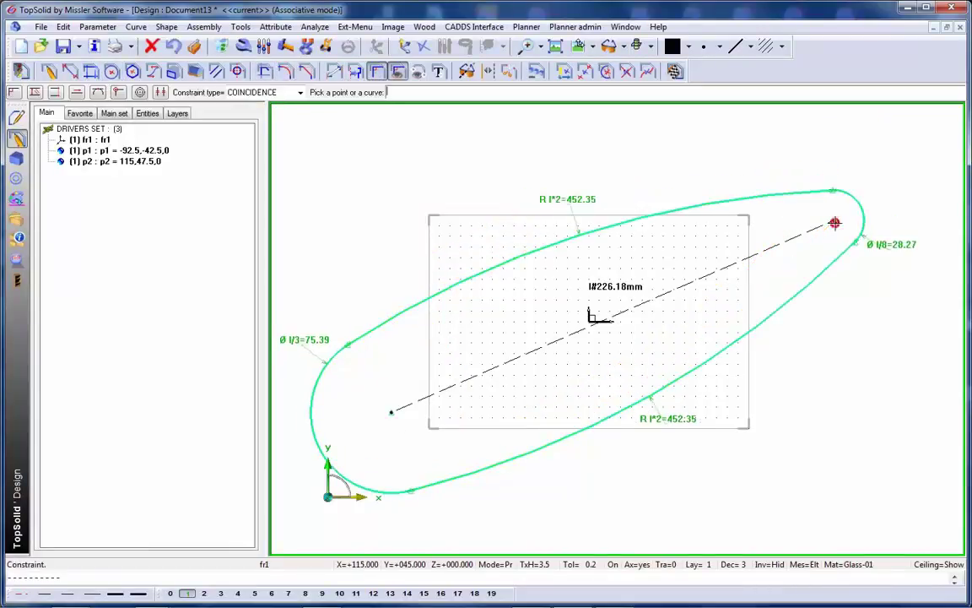
# Step: Finish the sketch and drill an 8.5 mm plain hole in the top face, referenced to the central hole
pyautogui.click(675, 71)
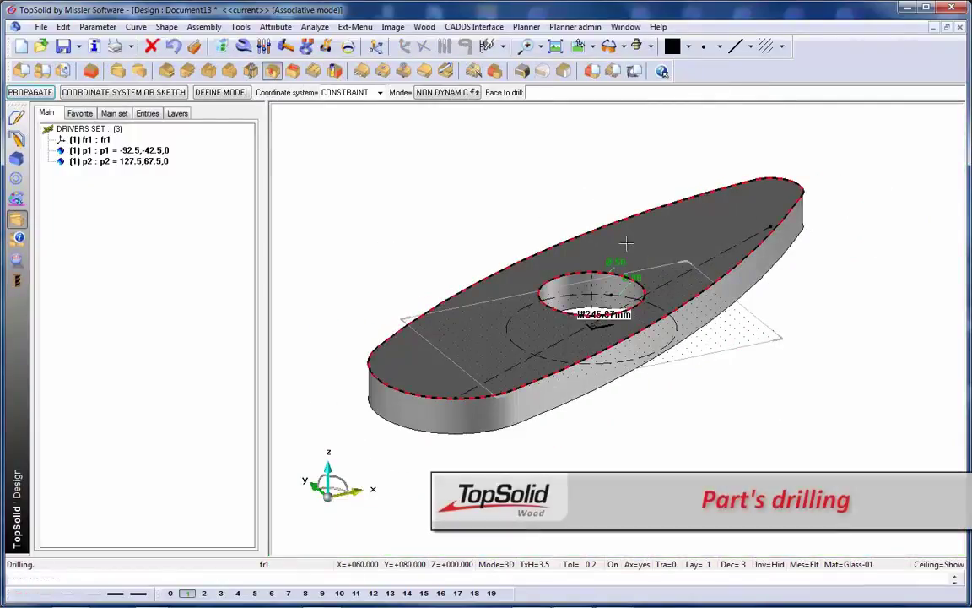
pyautogui.click(629, 245)
pyautogui.click(620, 274)
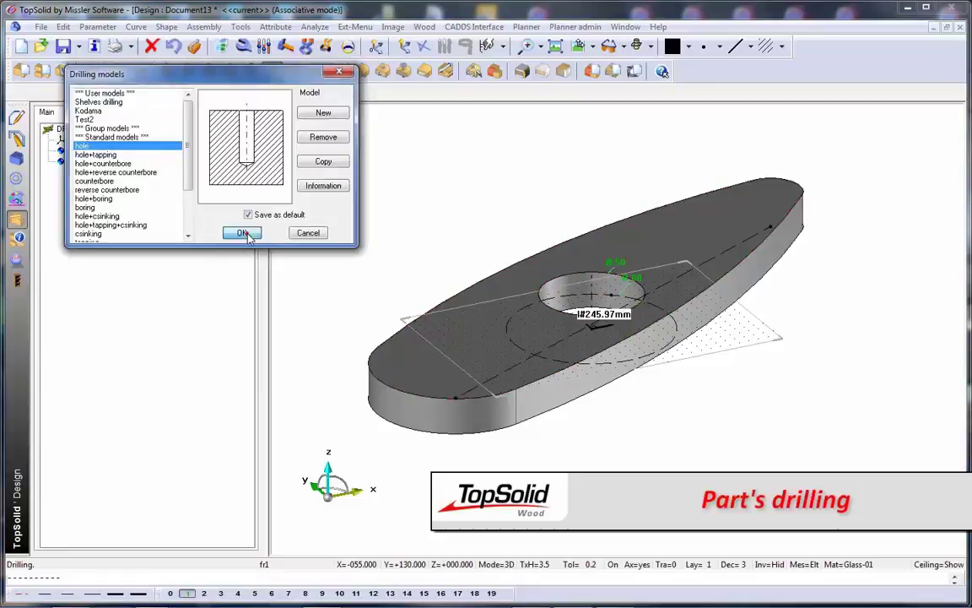
pyautogui.click(243, 234)
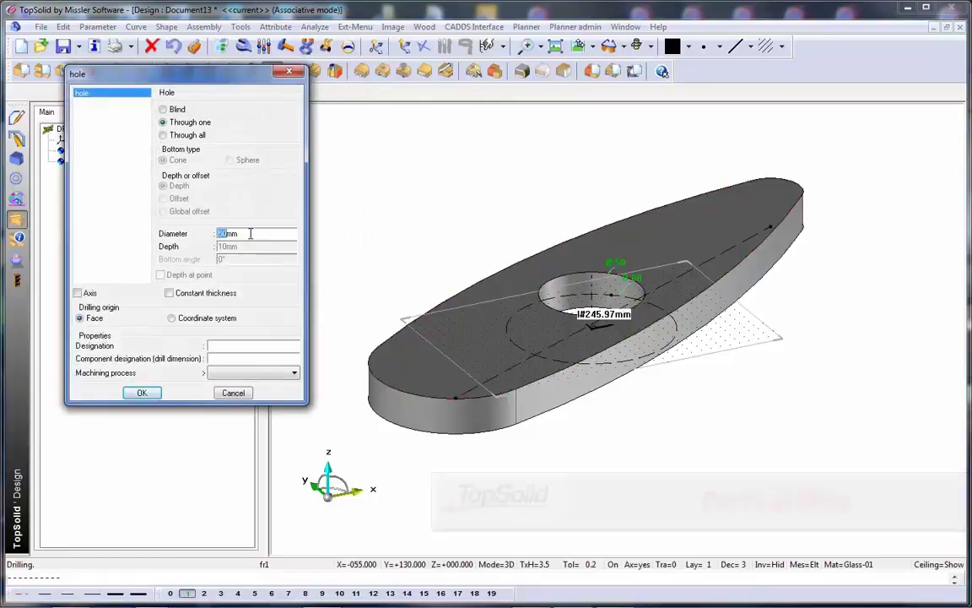
pyautogui.click(143, 393)
# Step: Repeat the hole in a circular 360° pattern of 3 around the axis
pyautogui.click(31, 92)
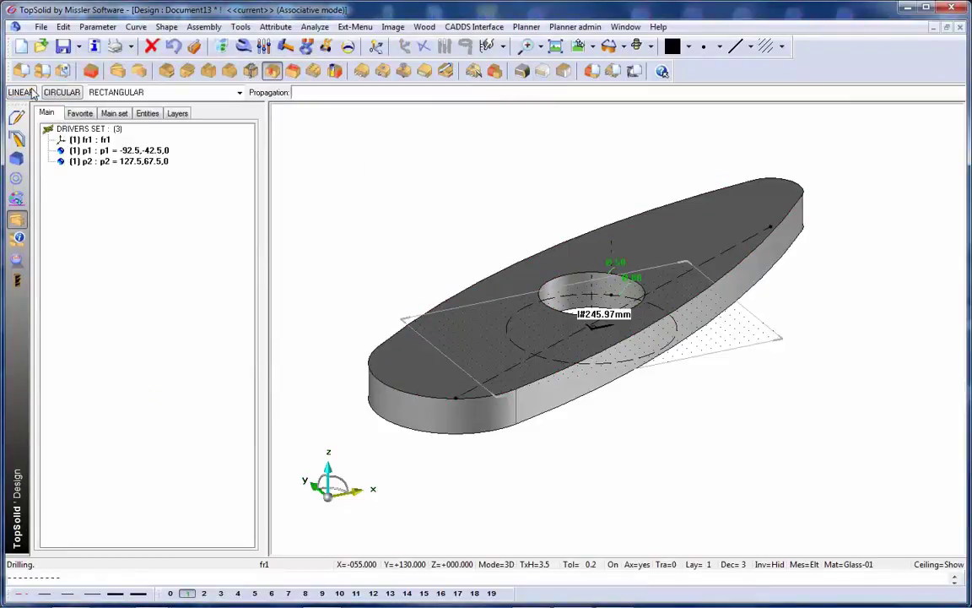
pyautogui.click(29, 94)
pyautogui.click(81, 94)
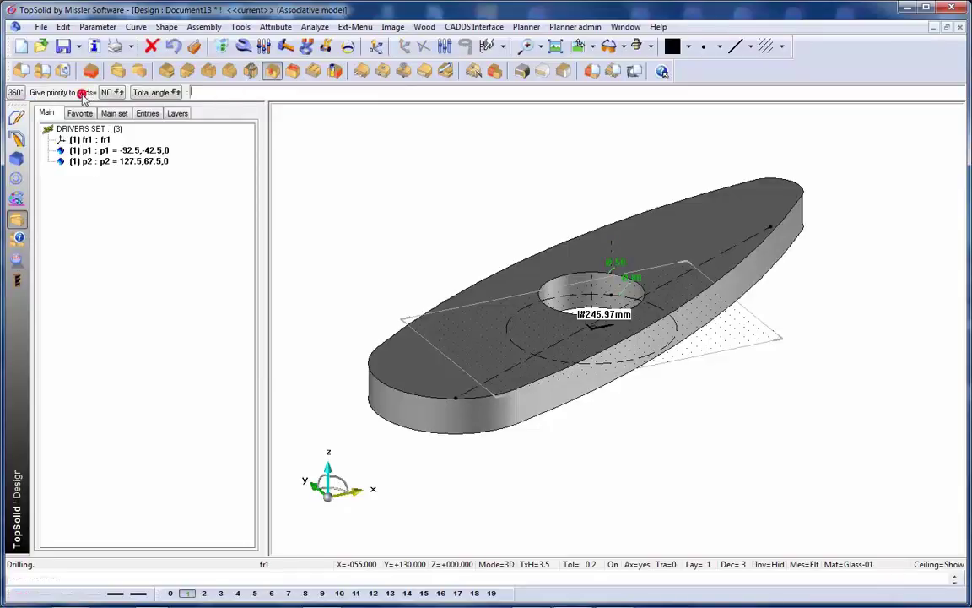
pyautogui.click(16, 93)
pyautogui.write('3')
pyautogui.press('Return')
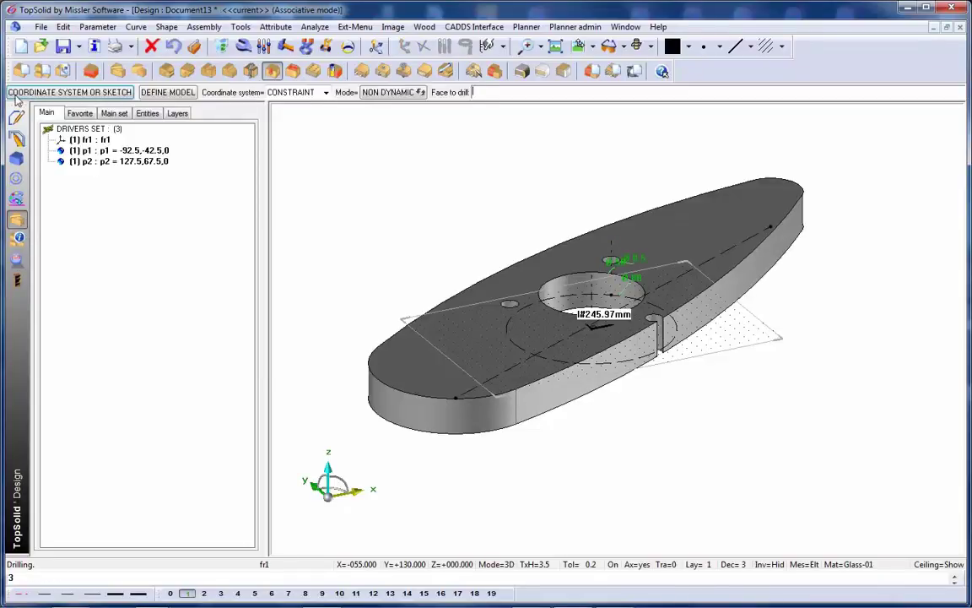
# Step: In top view, move points p2 and p1 outward to lengthen the part
pyautogui.click(525, 46)
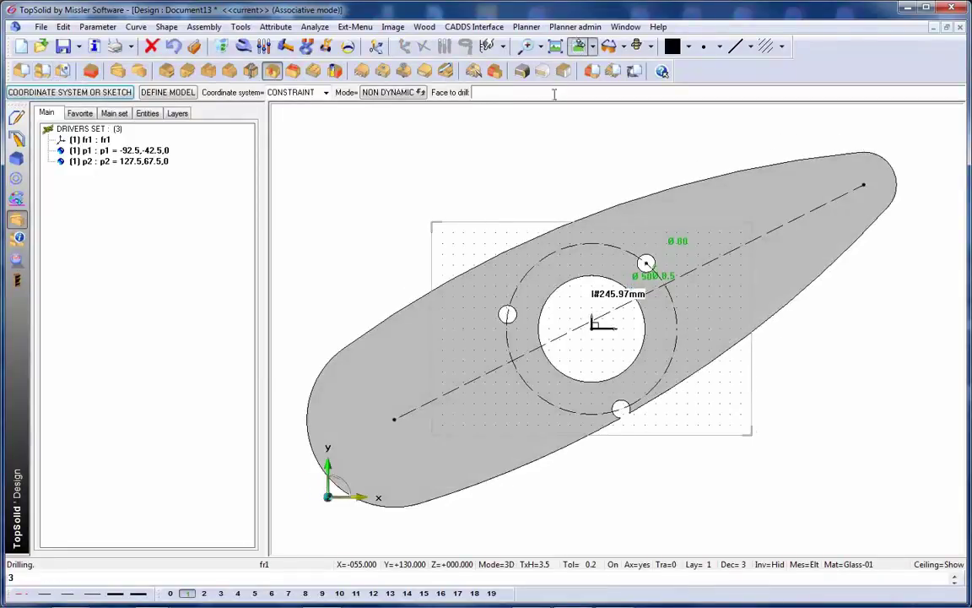
pyautogui.scroll(-3, 510, 195)
pyautogui.click(327, 45)
pyautogui.click(750, 210)
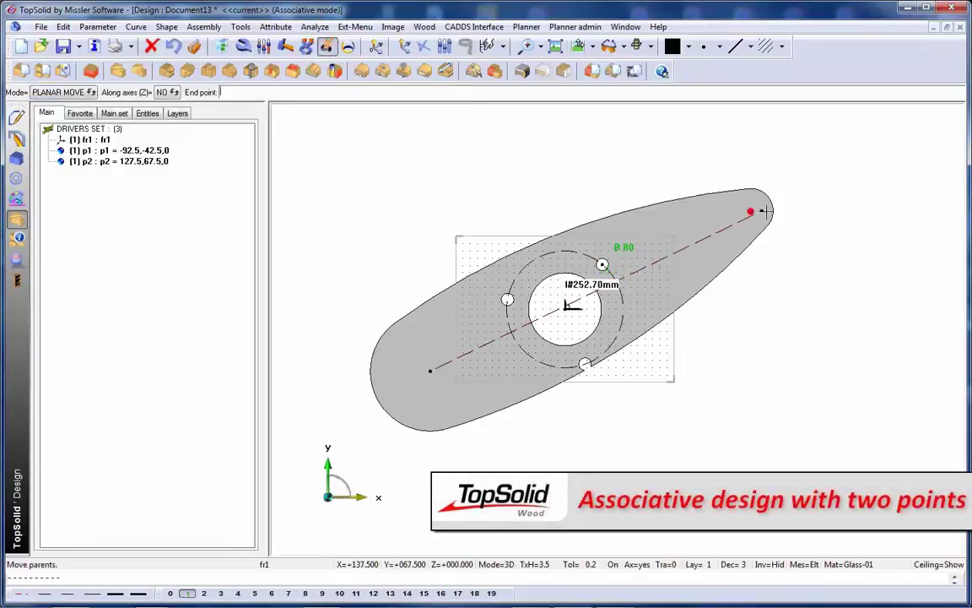
pyautogui.click(844, 184)
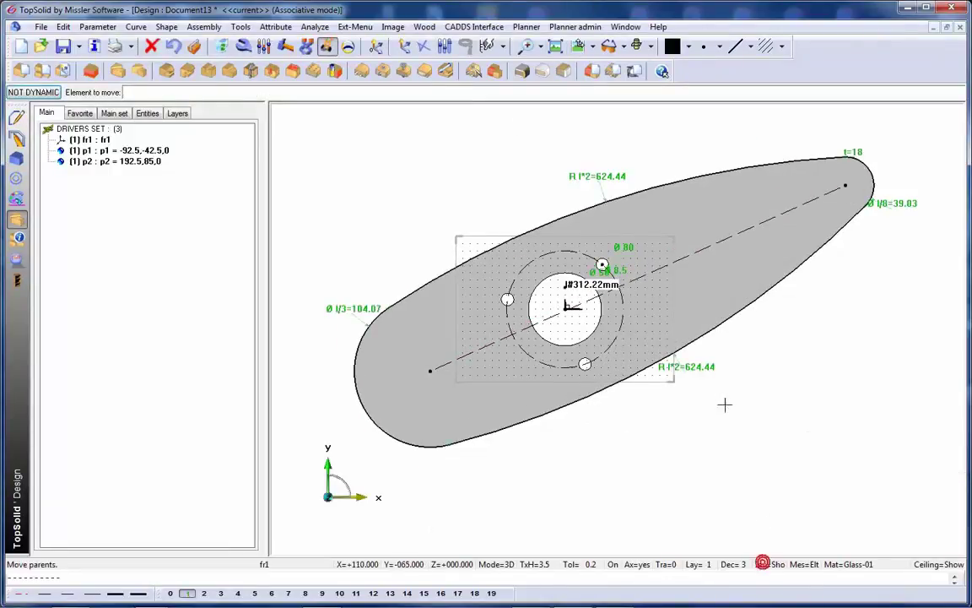
pyautogui.click(430, 370)
pyautogui.click(401, 407)
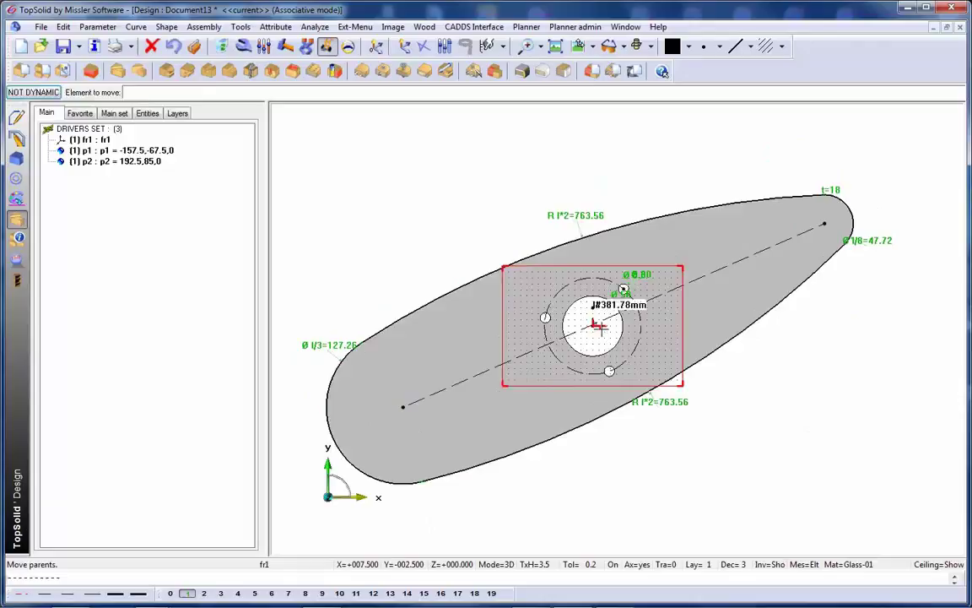
# Step: Reposition the drilling slightly and save the part as Serial-Part.top
pyautogui.click(600, 325)
pyautogui.click(552, 342)
pyautogui.click(605, 319)
pyautogui.hotkey('ctrl', 's')
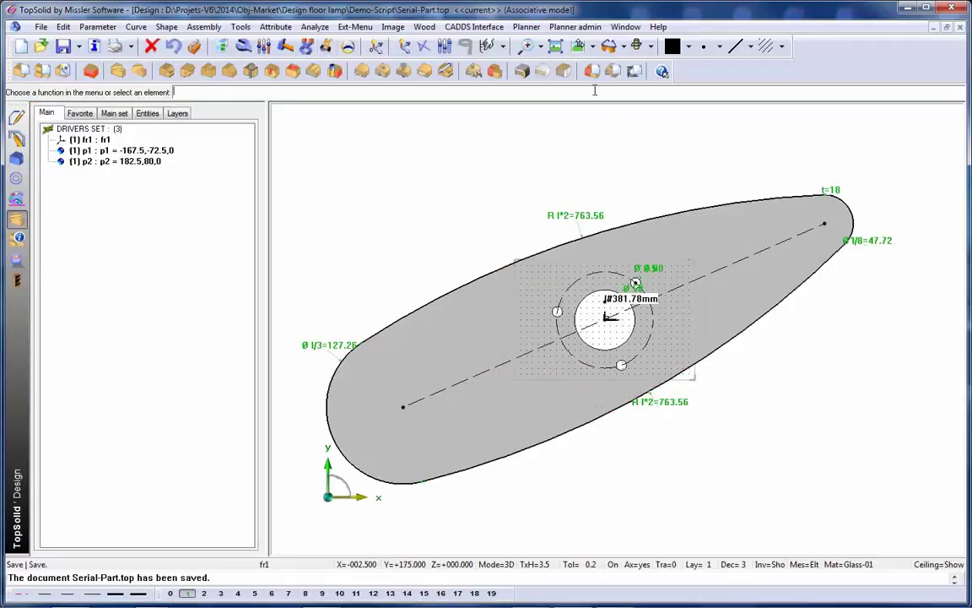
# Step: Pick a colour for new elements and place a coordinate system at the bottom profile
pyautogui.click(689, 47)
pyautogui.click(742, 64)
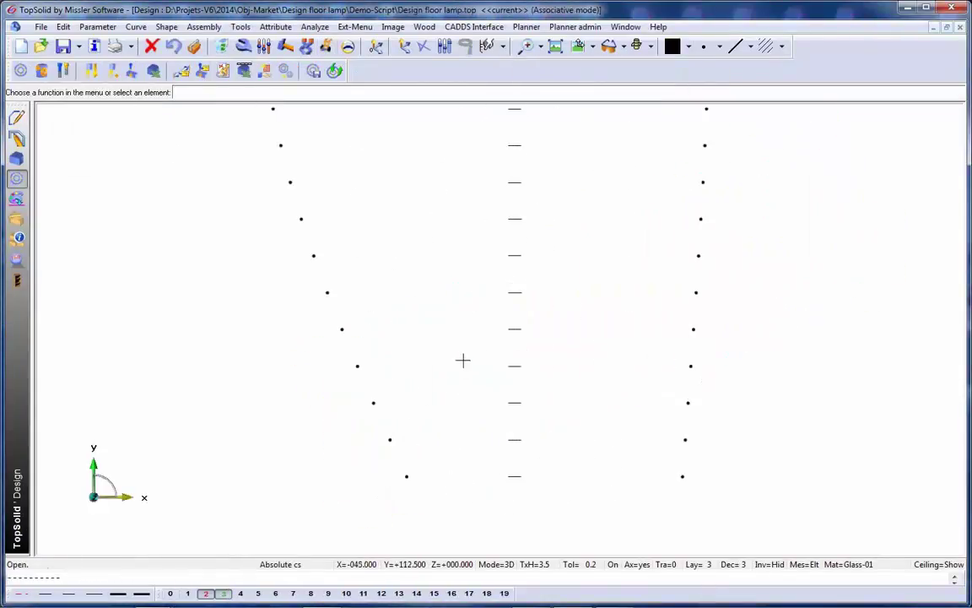
pyautogui.moveTo(462, 361); pyautogui.dragTo(538, 390, button='middle')
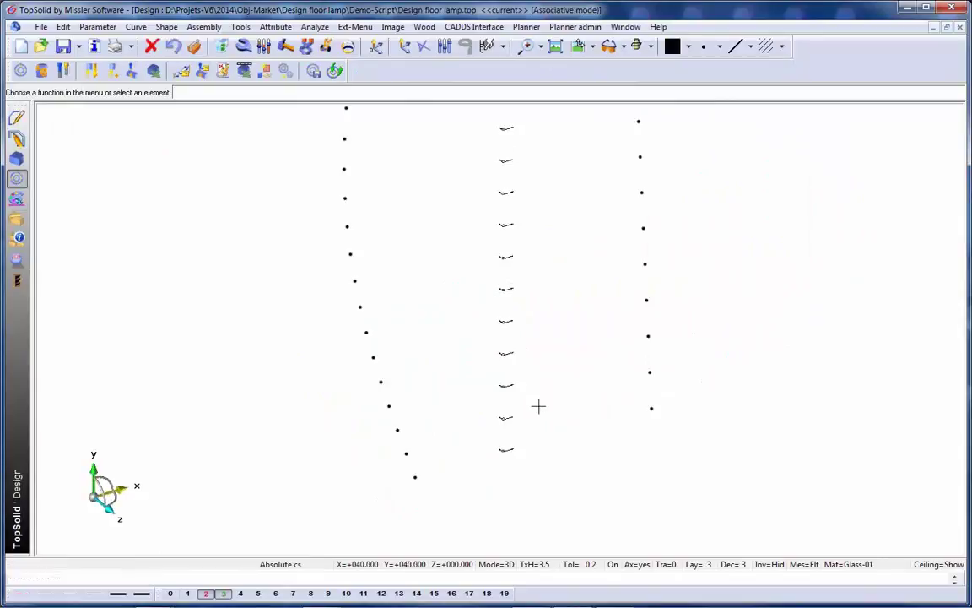
pyautogui.click(379, 48)
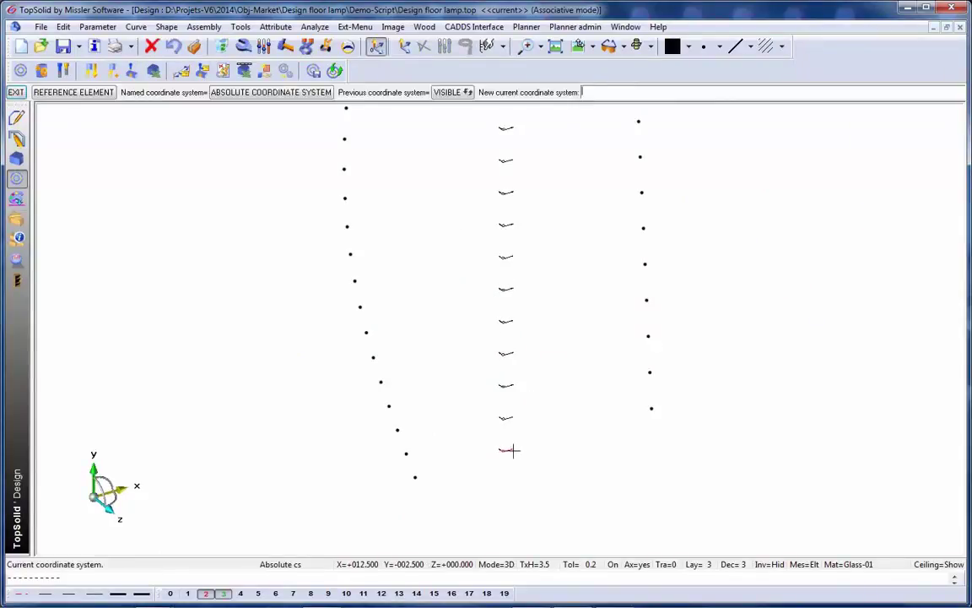
pyautogui.click(510, 450)
# Step: Include Serial-Part.top and serially copy it automatically into the stacked twisted lamp
pyautogui.click(41, 71)
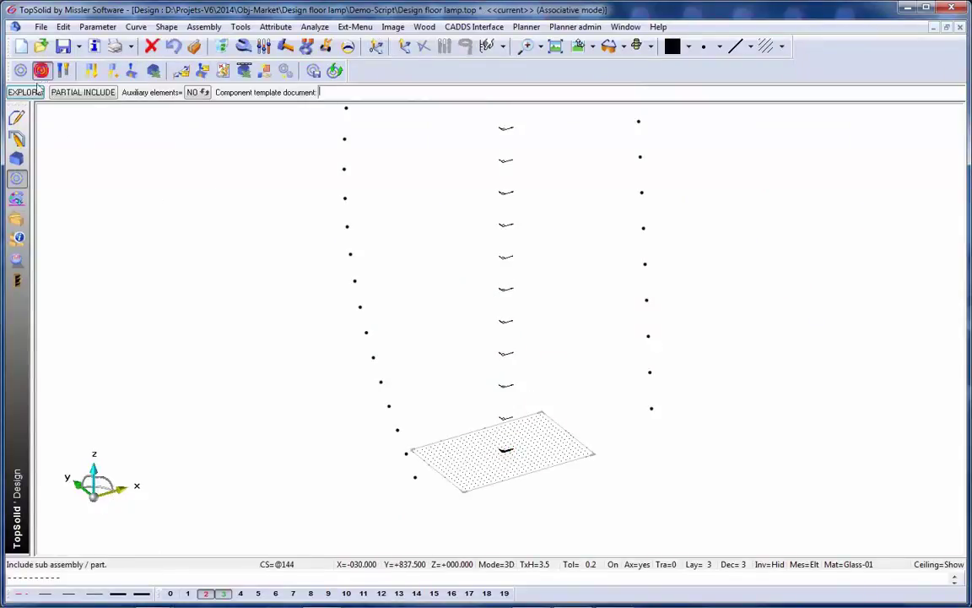
pyautogui.click(332, 230)
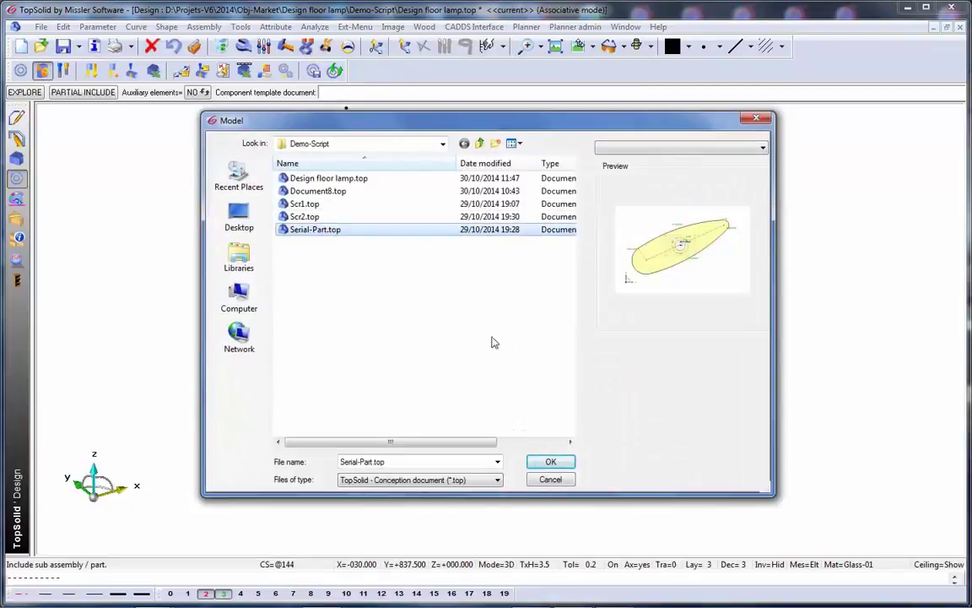
pyautogui.click(551, 462)
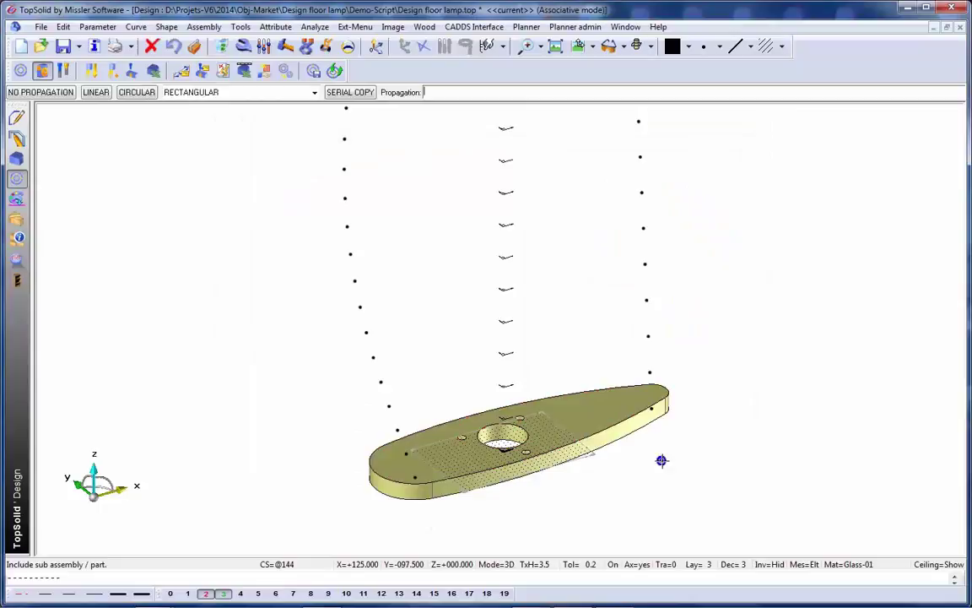
pyautogui.click(356, 95)
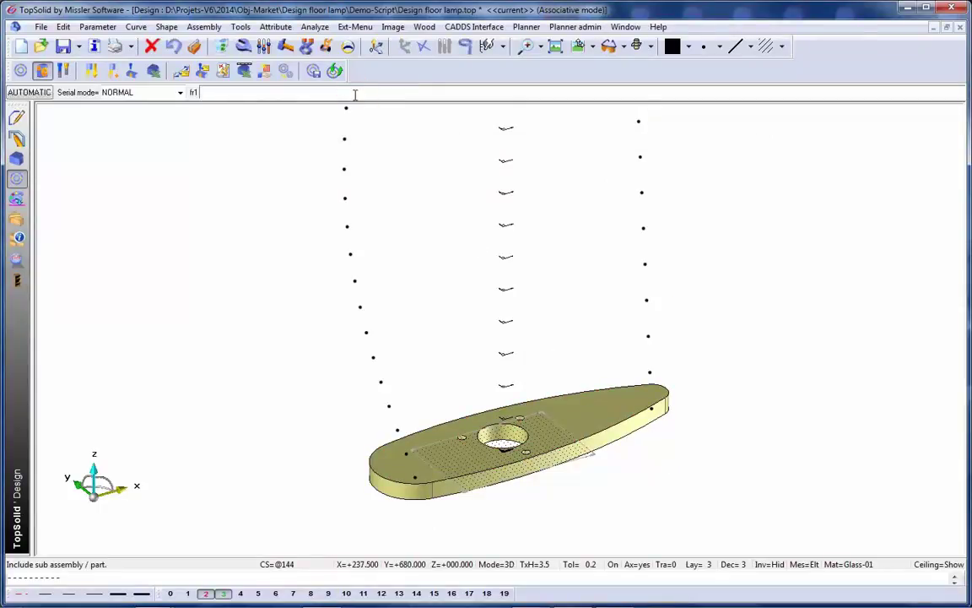
pyautogui.click(19, 94)
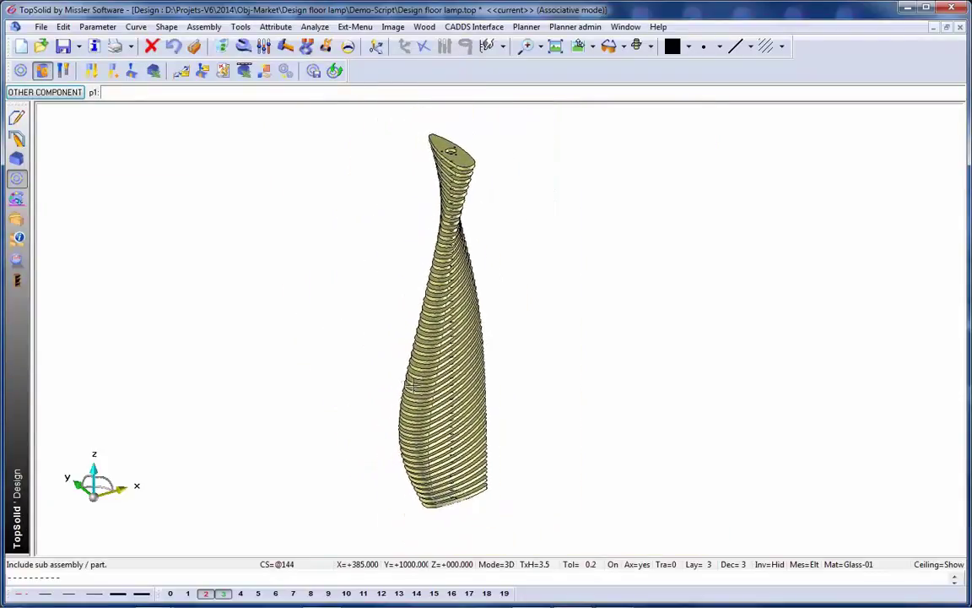
pyautogui.moveTo(354, 346); pyautogui.dragTo(349, 329, button='middle')
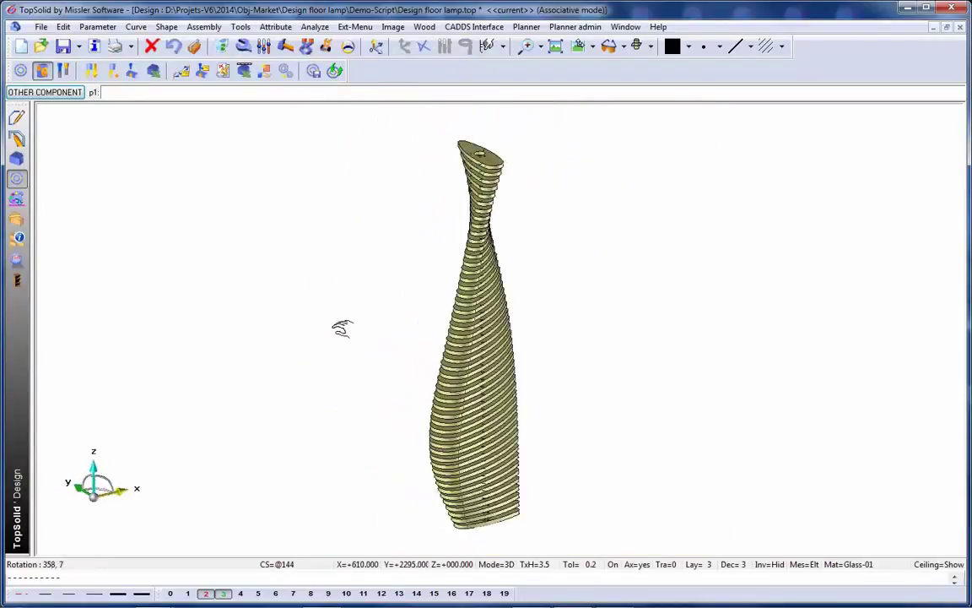
pyautogui.click(525, 46)
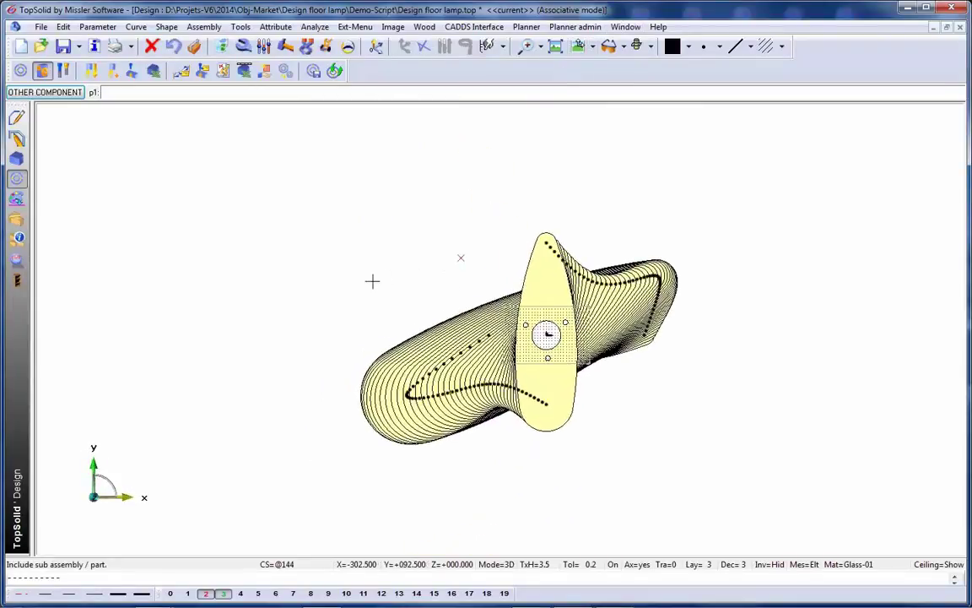
# Step: Show layer 1 and push the right profile point at h/4 outward
pyautogui.click(264, 46)
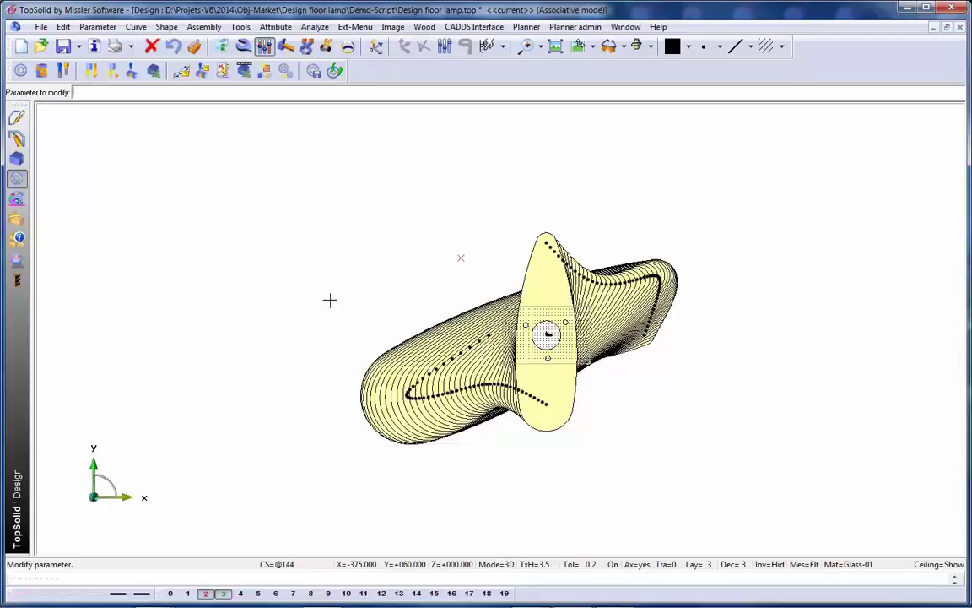
pyautogui.write('a')
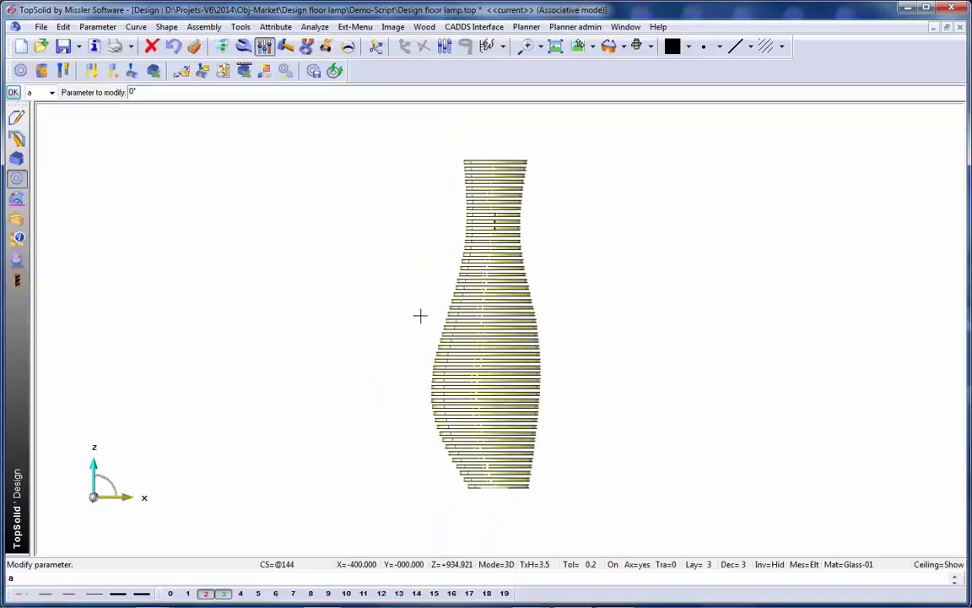
pyautogui.click(188, 594)
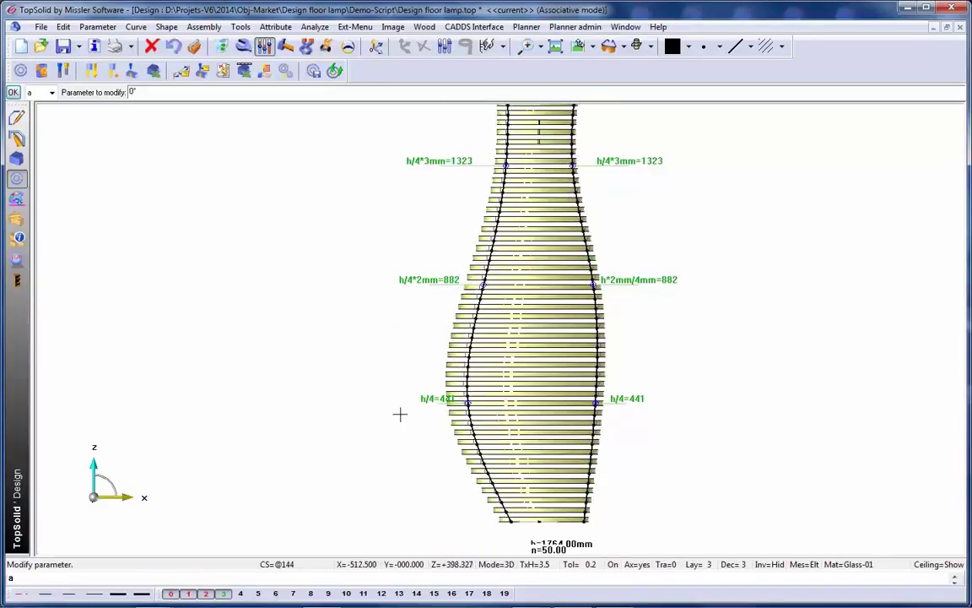
pyautogui.moveTo(582, 416); pyautogui.dragTo(597, 414)
pyautogui.click(596, 414)
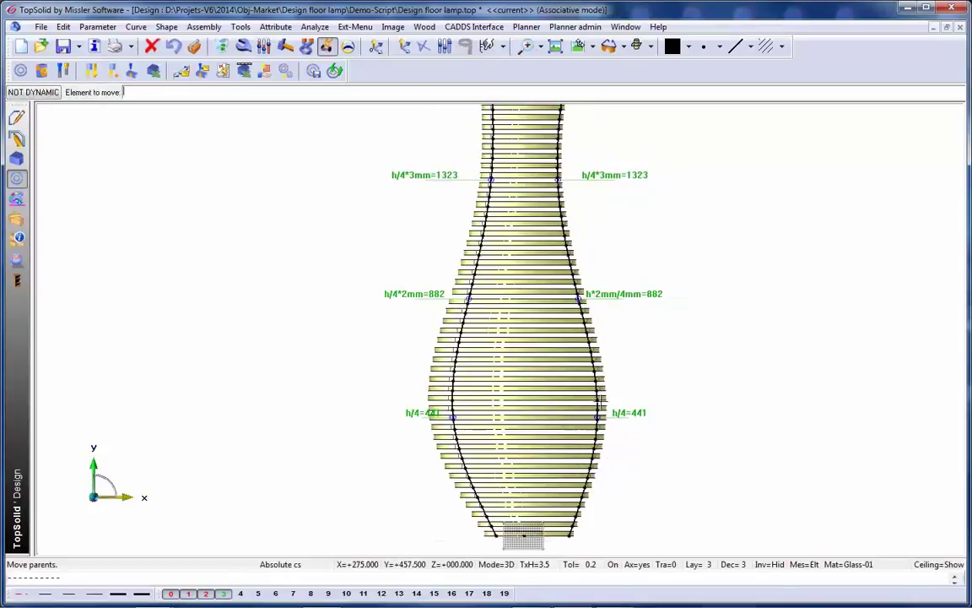
# Step: Push the right profile point at h/4*3 (1323 height) outward, then hide layer 1
pyautogui.moveTo(625, 306); pyautogui.dragTo(632, 373, button='middle')
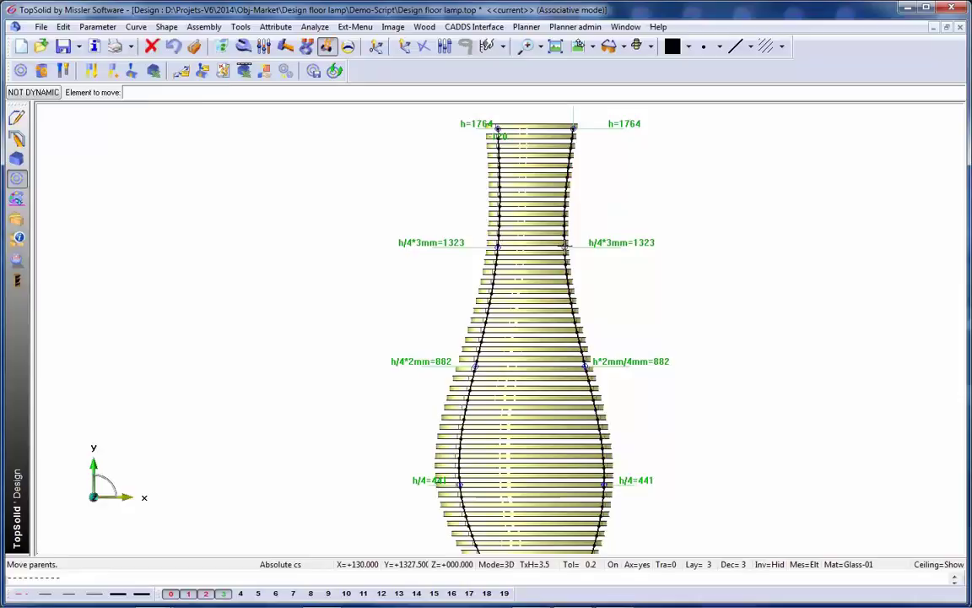
pyautogui.click(566, 244)
pyautogui.click(574, 244)
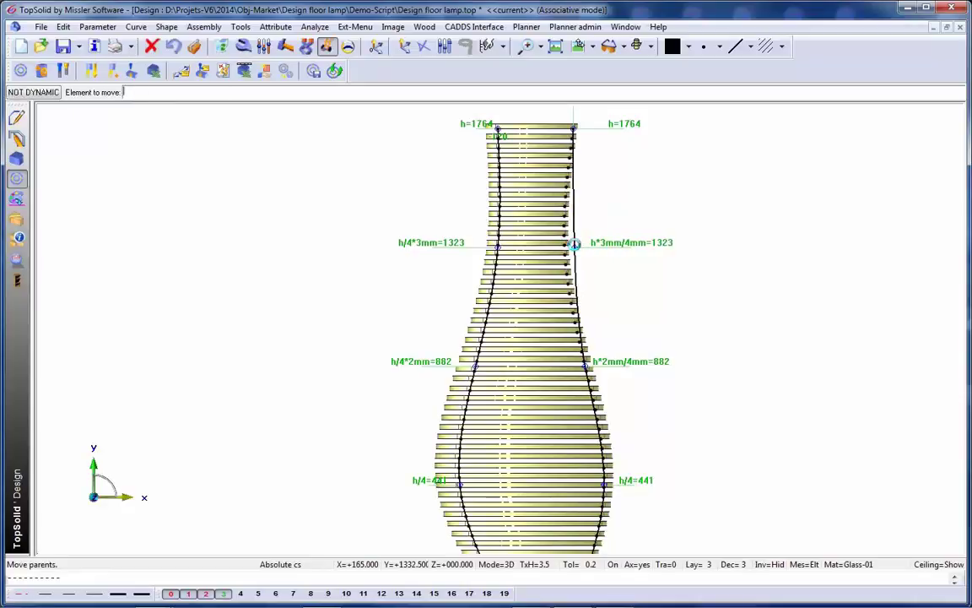
pyautogui.scroll(-1, 638, 266)
pyautogui.scroll(-1, 651, 271)
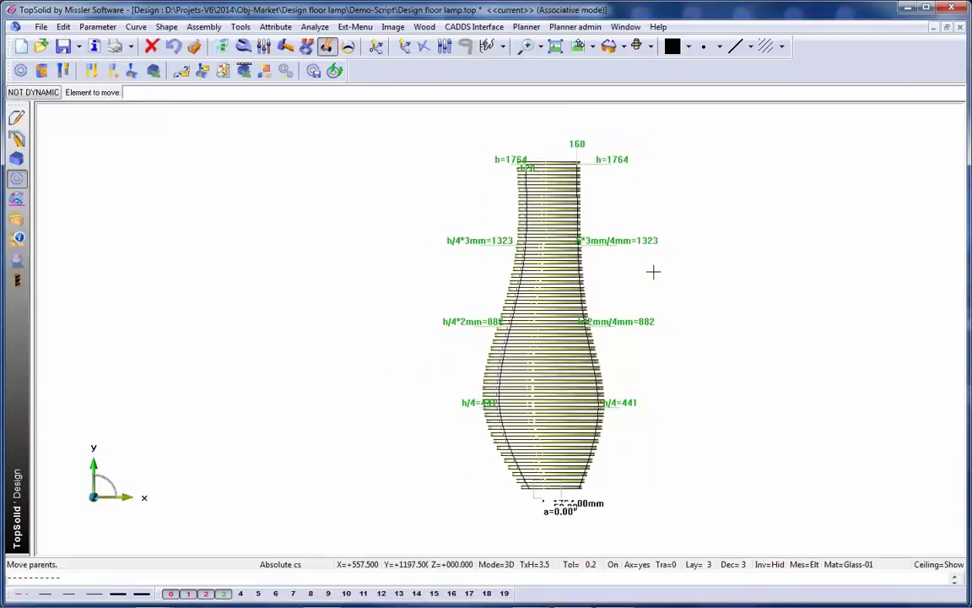
pyautogui.scroll(-1, 644, 274)
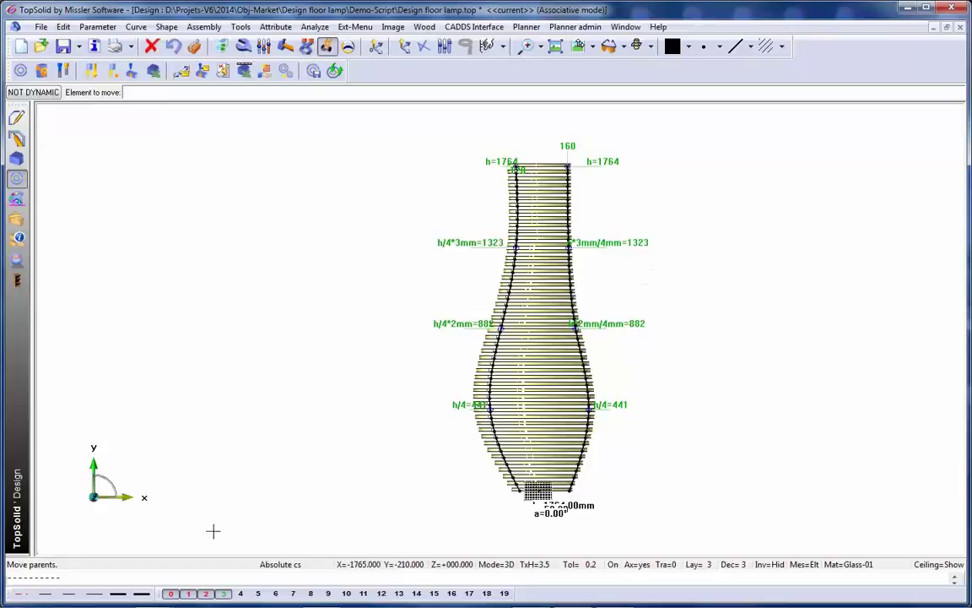
pyautogui.click(187, 593)
pyautogui.moveTo(378, 306)
pyautogui.mouseDown(button='middle')
pyautogui.moveTo(425, 210)
pyautogui.moveTo(479, 250)
pyautogui.moveTo(533, 250)
pyautogui.mouseUp(button='middle')
pyautogui.click(533, 250)
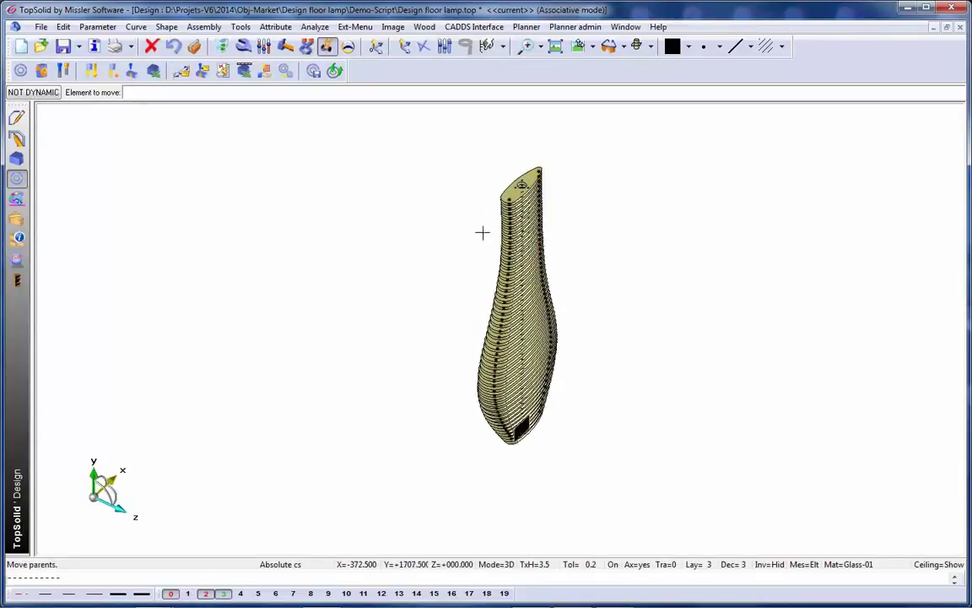
# Step: Change parameter a to 45, then to 9, and orbit to review the regenerated lamp
pyautogui.click(265, 47)
pyautogui.click(31, 106)
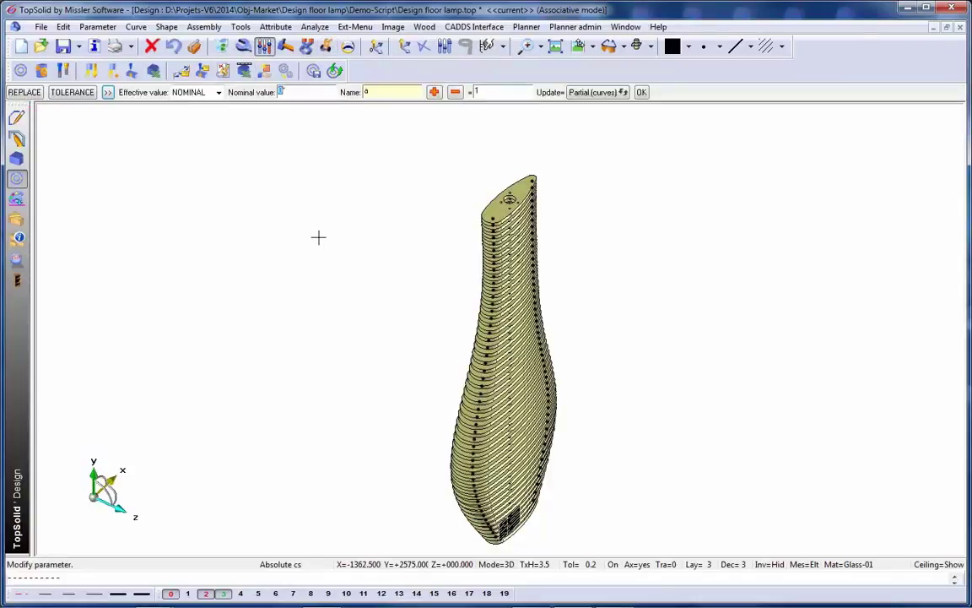
pyautogui.write('45')
pyautogui.press('Return')
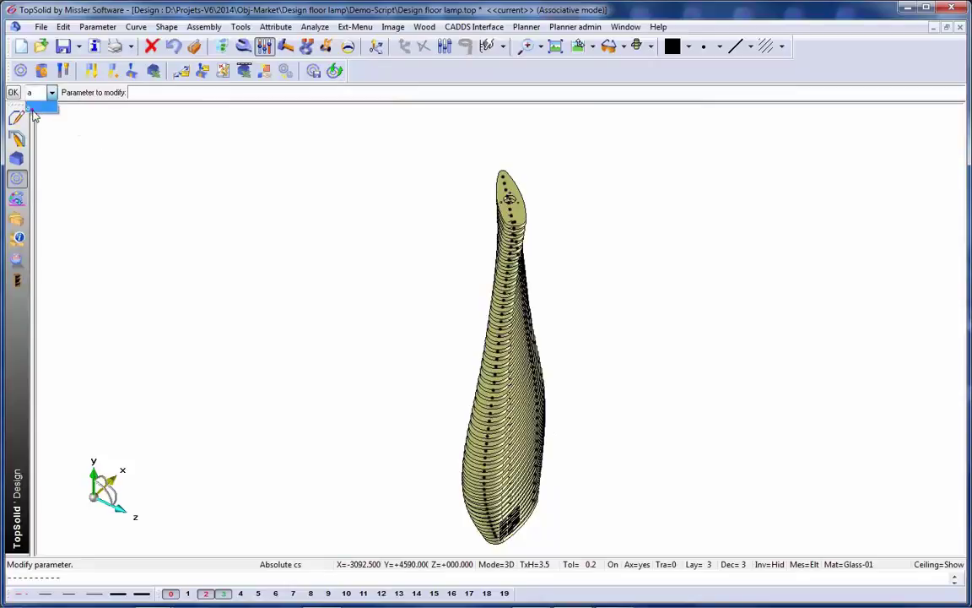
pyautogui.click(33, 108)
pyautogui.press('Return')
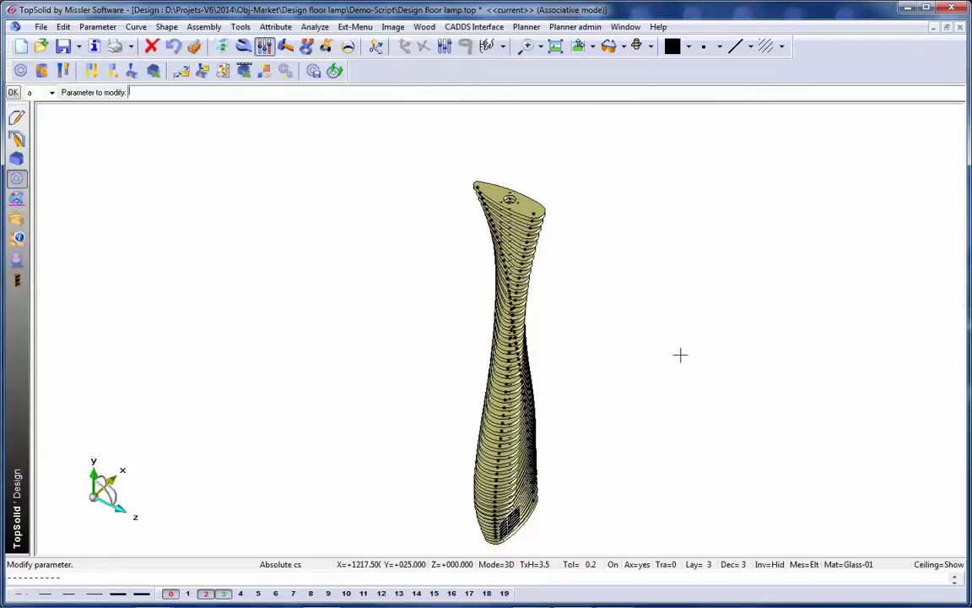
pyautogui.moveTo(680, 355); pyautogui.dragTo(701, 343, button='middle')
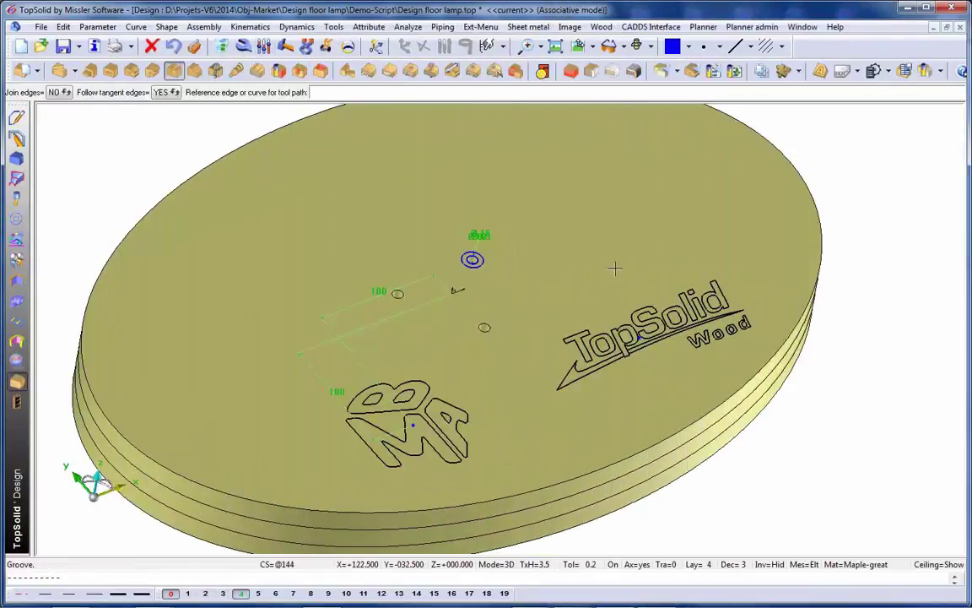
# Step: Groove the base's 'Top' logo lettering with a centred pointed mill
pyautogui.scroll(2, 615, 269)
pyautogui.scroll(2, 614, 272)
pyautogui.click(527, 332)
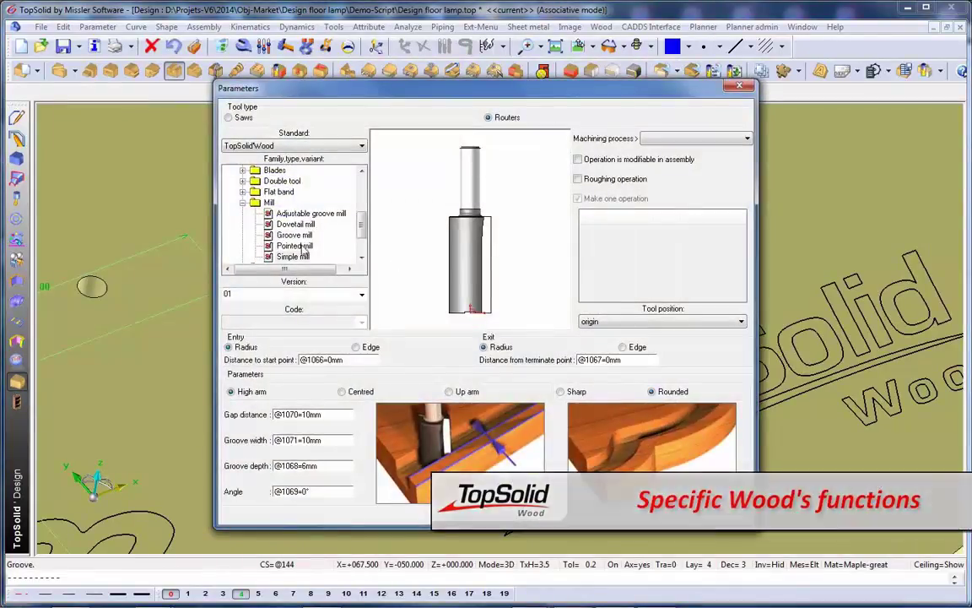
pyautogui.click(295, 245)
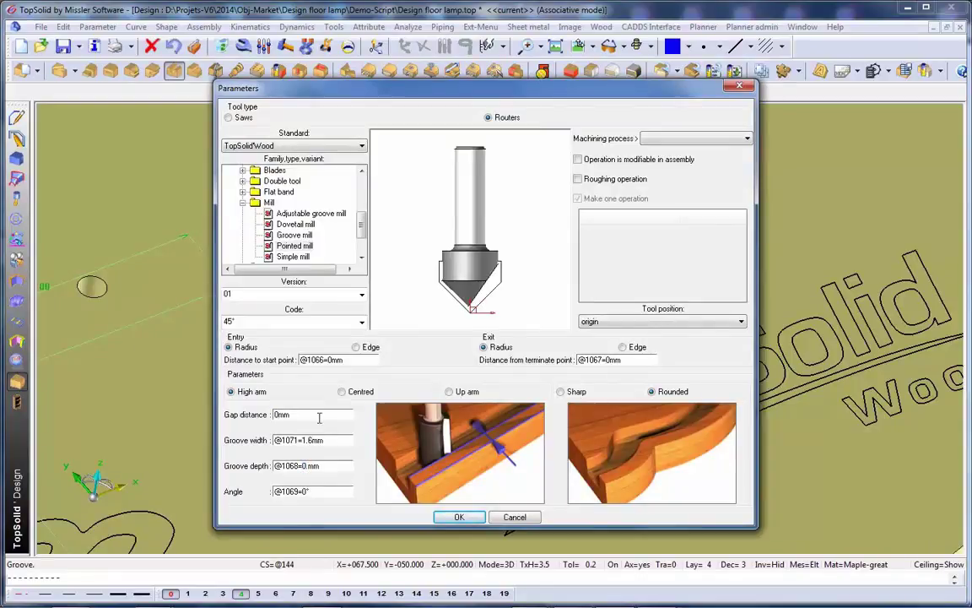
pyautogui.click(342, 392)
pyautogui.click(459, 517)
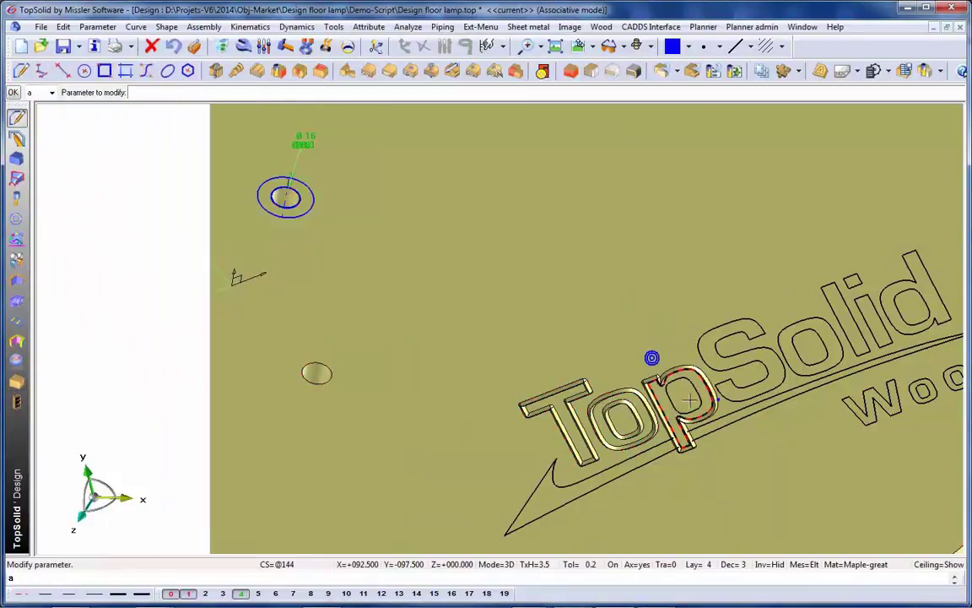
pyautogui.moveTo(488, 308); pyautogui.dragTo(489, 278, button='middle')
pyautogui.moveTo(605, 274); pyautogui.dragTo(608, 281, button='middle')
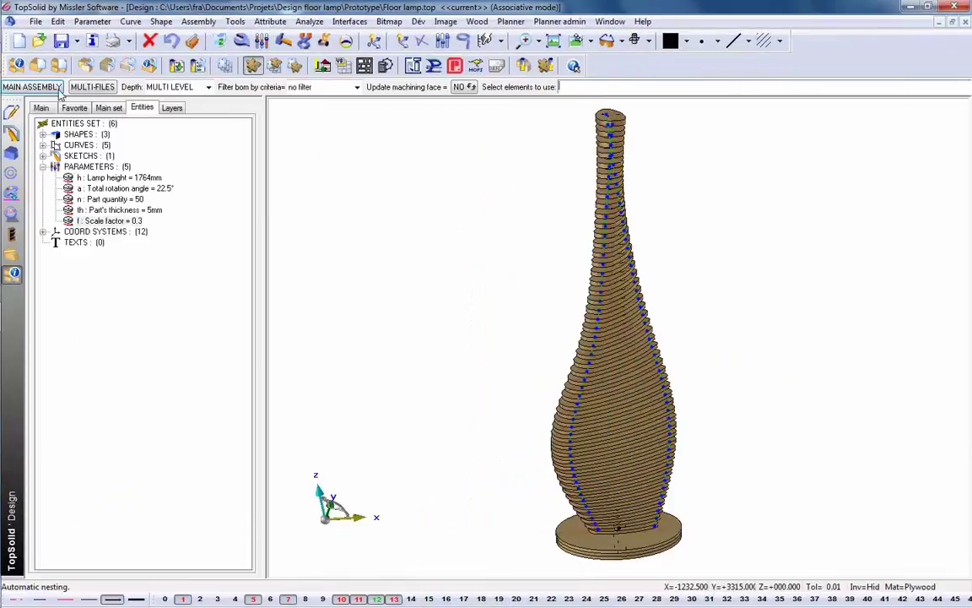
# Step: Automatically nest the 53 Plywood parts using the Plywood - 5mm nesting definition
pyautogui.click(80, 202)
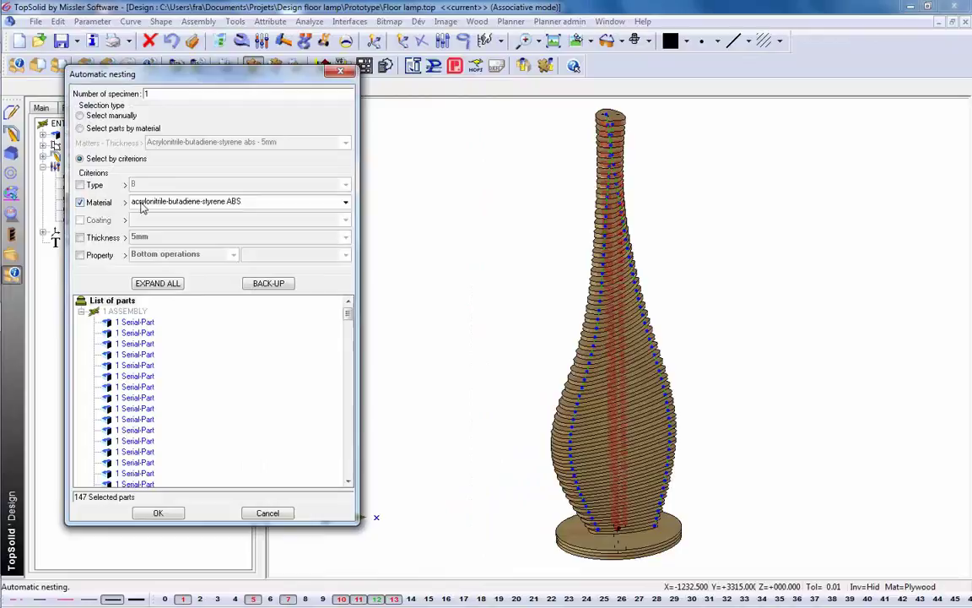
pyautogui.click(152, 202)
pyautogui.click(152, 226)
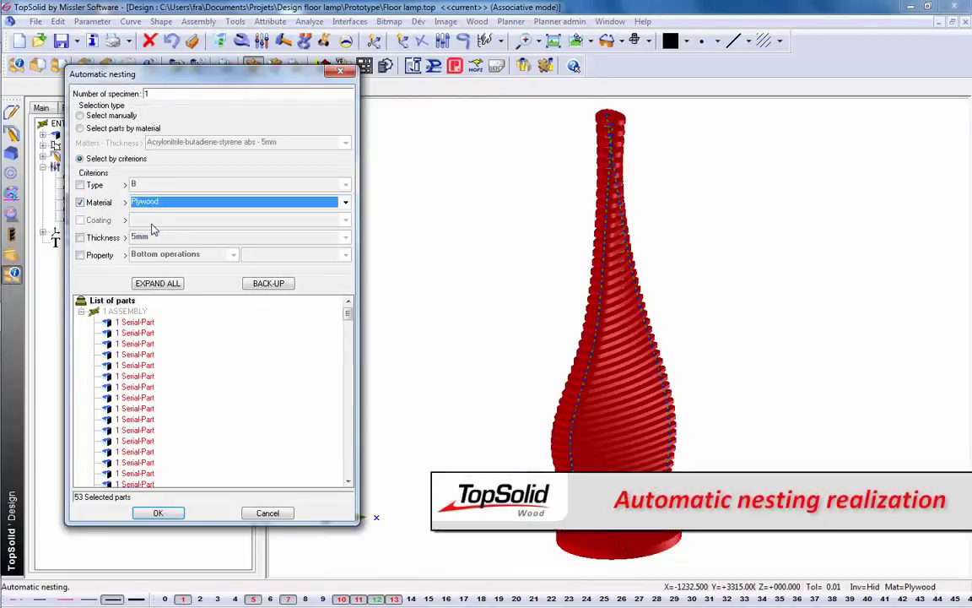
pyautogui.click(160, 512)
pyautogui.click(219, 398)
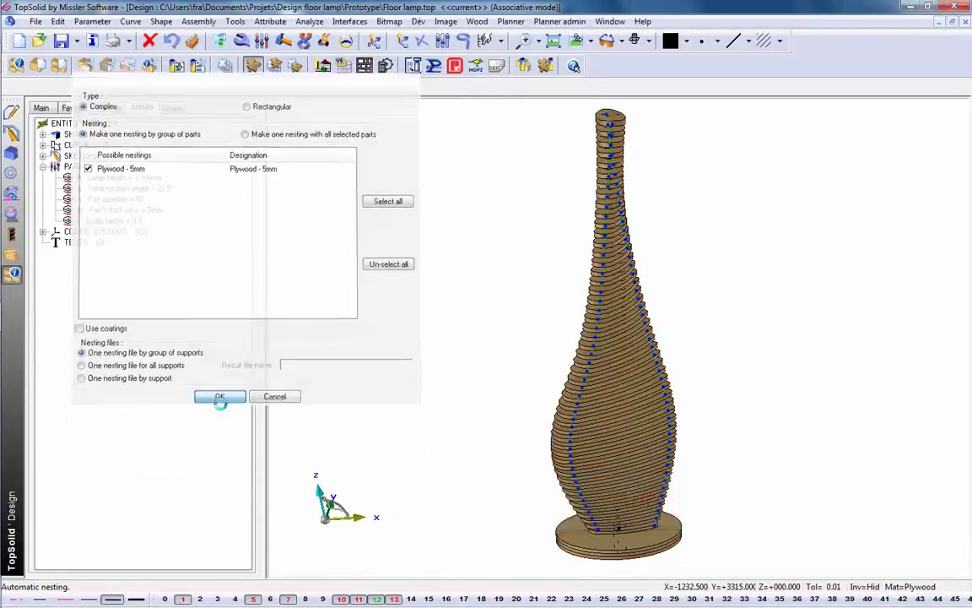
pyautogui.click(544, 457)
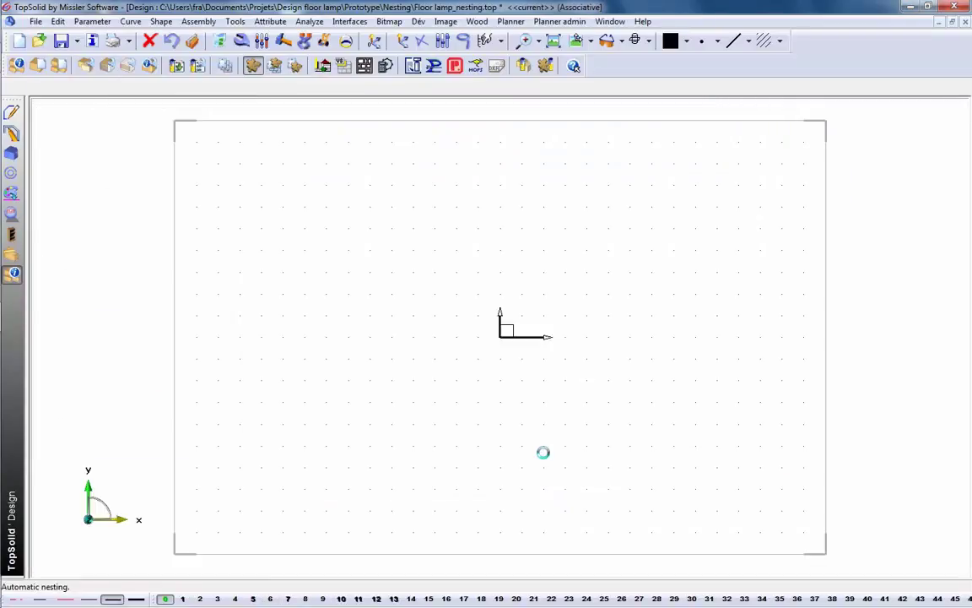
pyautogui.click(417, 487)
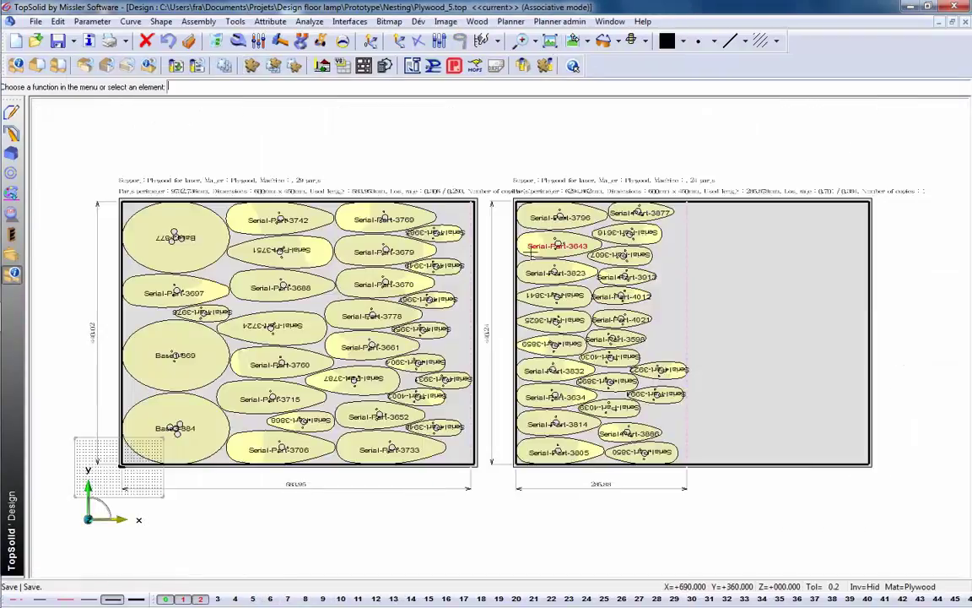
# Step: Generate multi-draft nesting sheets from the A4H nesting TS Wood template
pyautogui.click(270, 69)
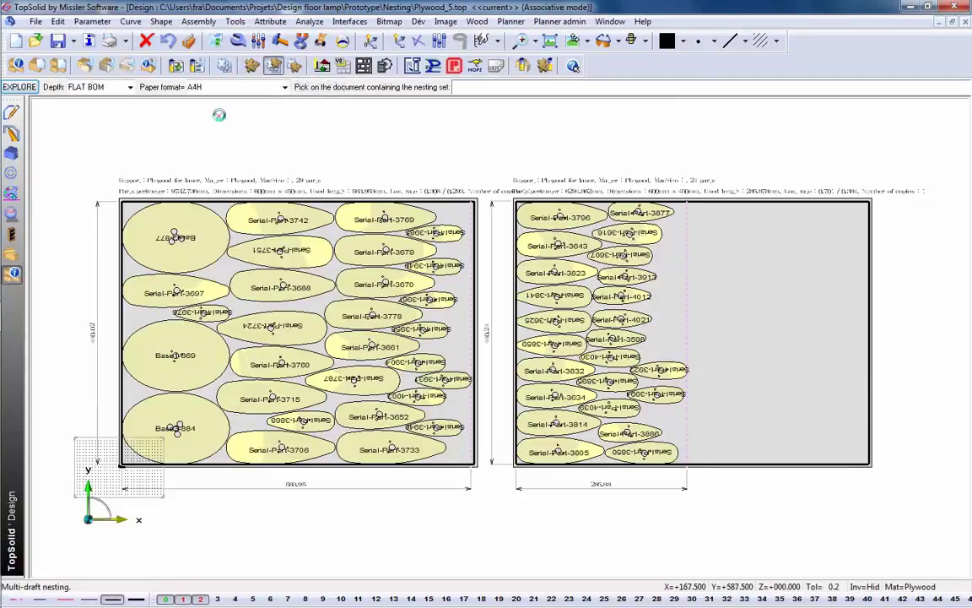
pyautogui.click(198, 103)
pyautogui.click(169, 125)
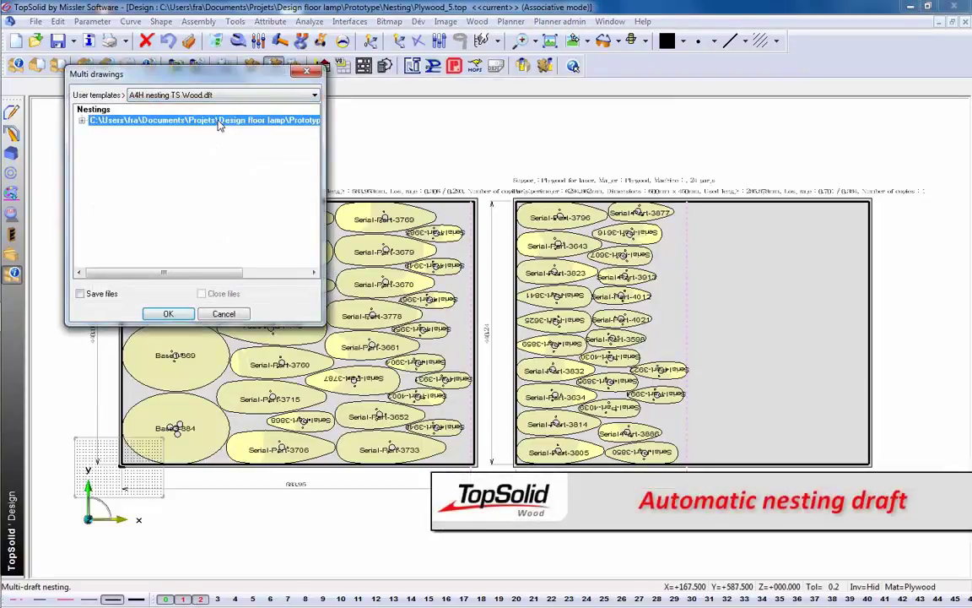
pyautogui.click(168, 313)
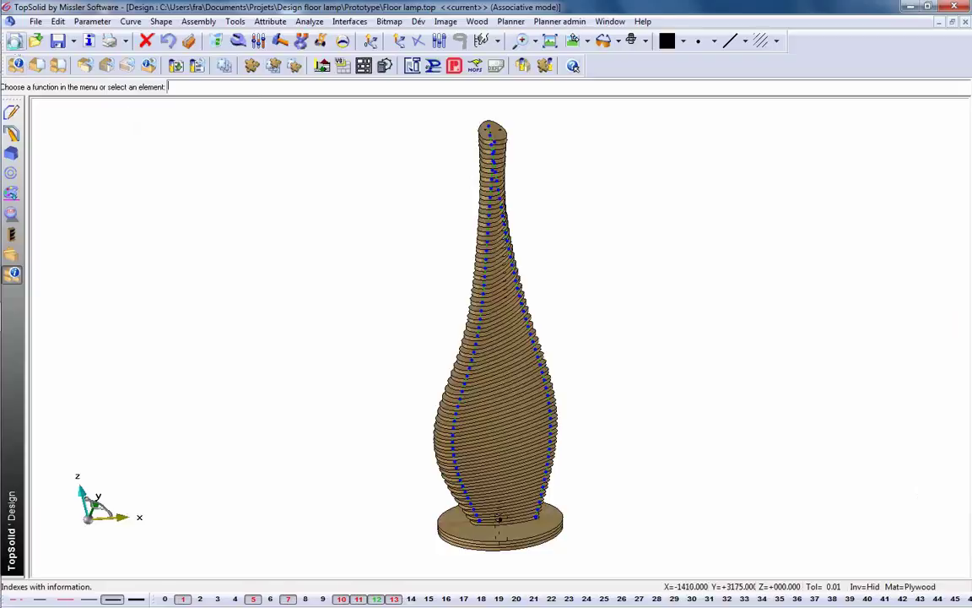
# Step: Create a new draft with a shaded main view of the Floor lamp design
pyautogui.hotkey('ctrl', 'n')
pyautogui.click(267, 278)
pyautogui.click(310, 415)
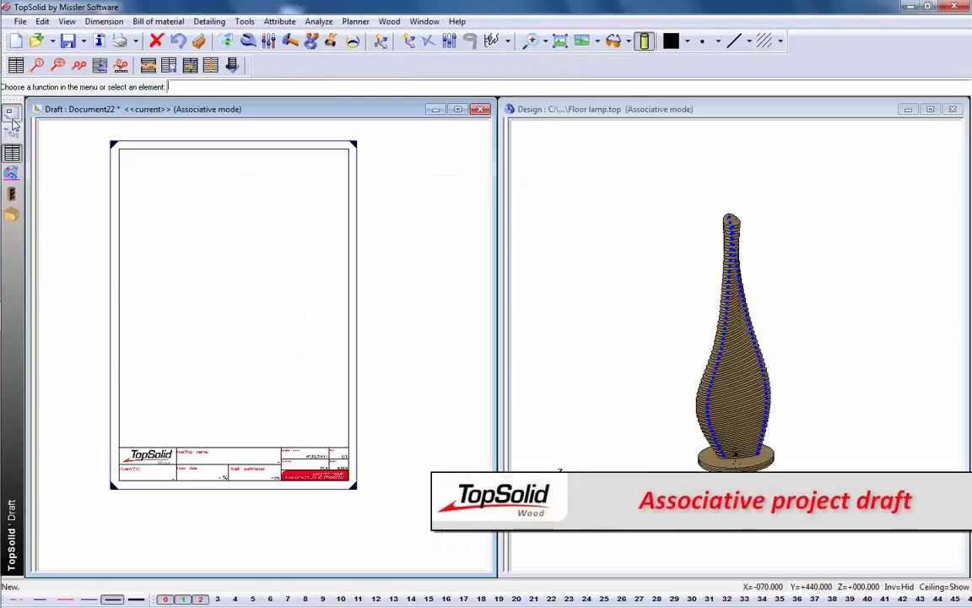
pyautogui.click(12, 122)
pyautogui.click(586, 222)
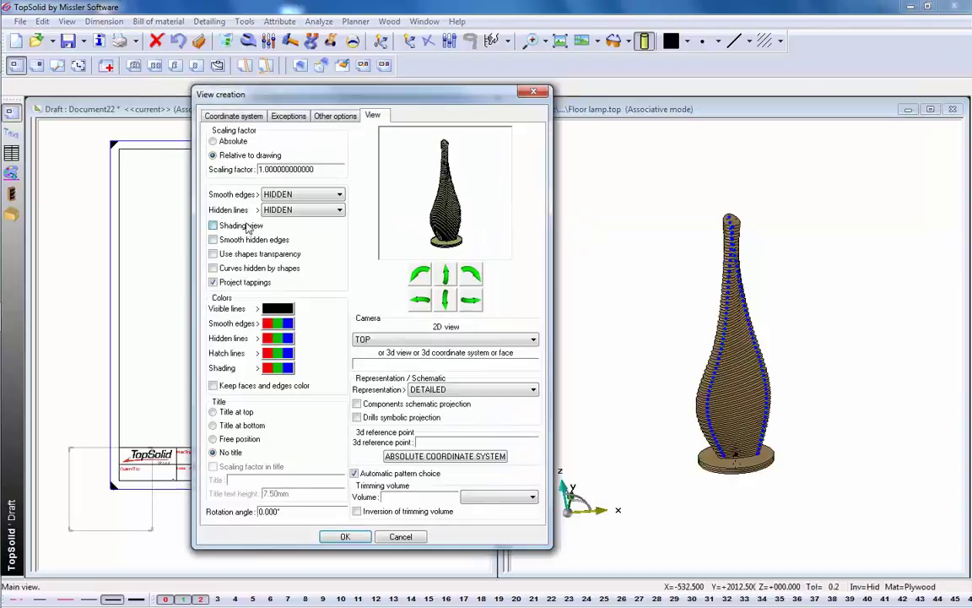
pyautogui.click(245, 226)
pyautogui.press('Return')
pyautogui.click(237, 299)
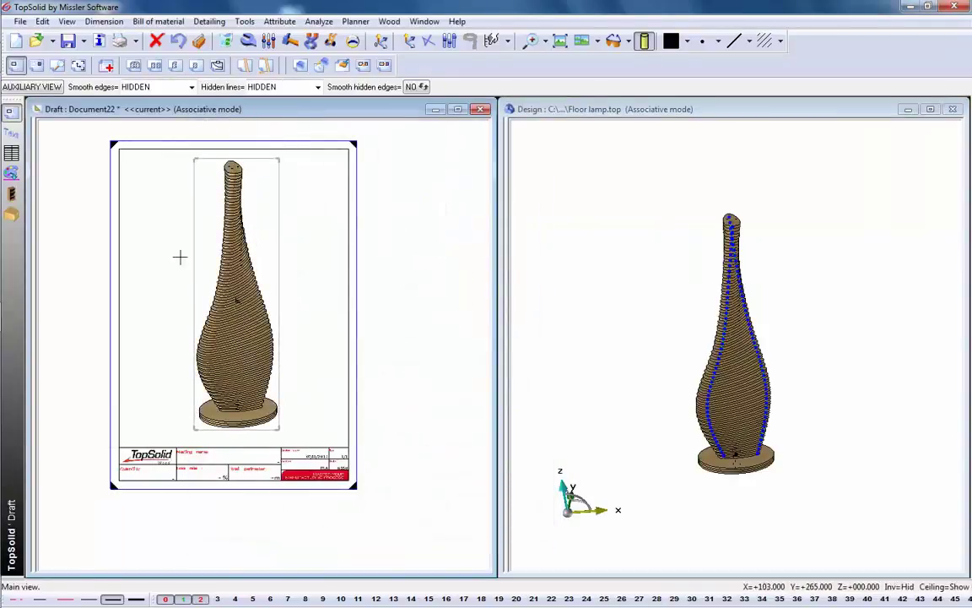
# Step: Add an auxiliary view of the stacked slices and zoom in to check the BOM table
pyautogui.click(106, 68)
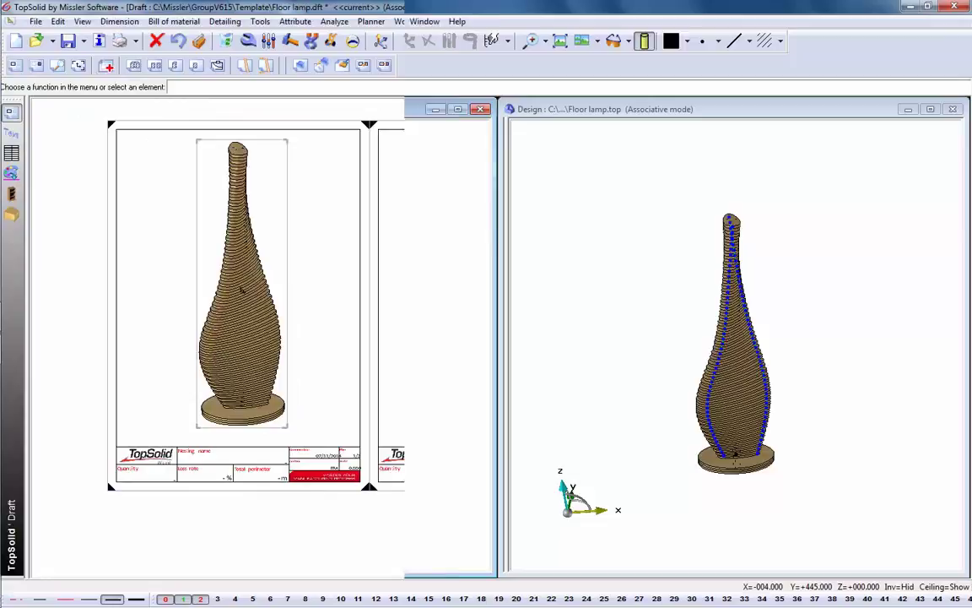
pyautogui.click(532, 41)
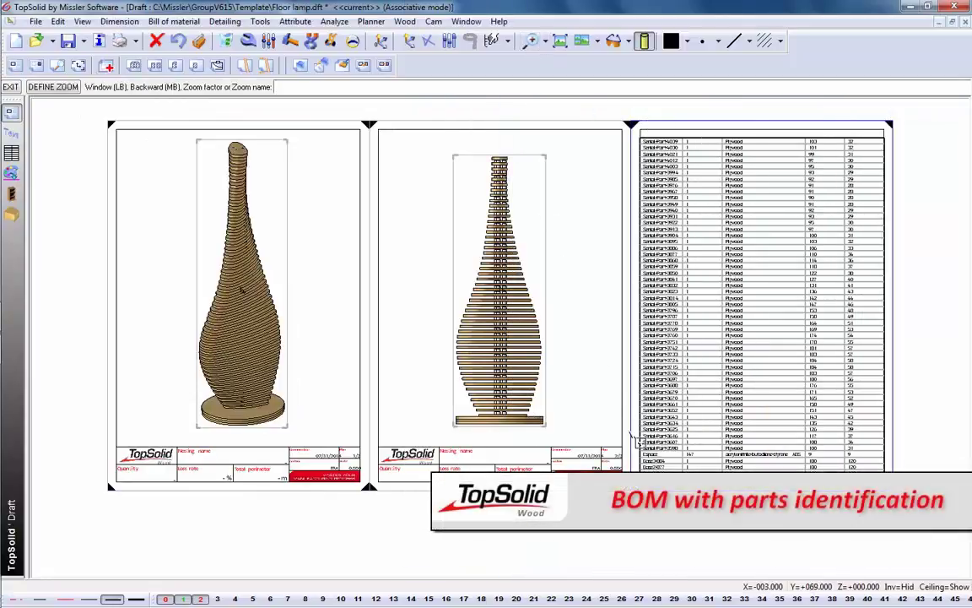
pyautogui.click(709, 457)
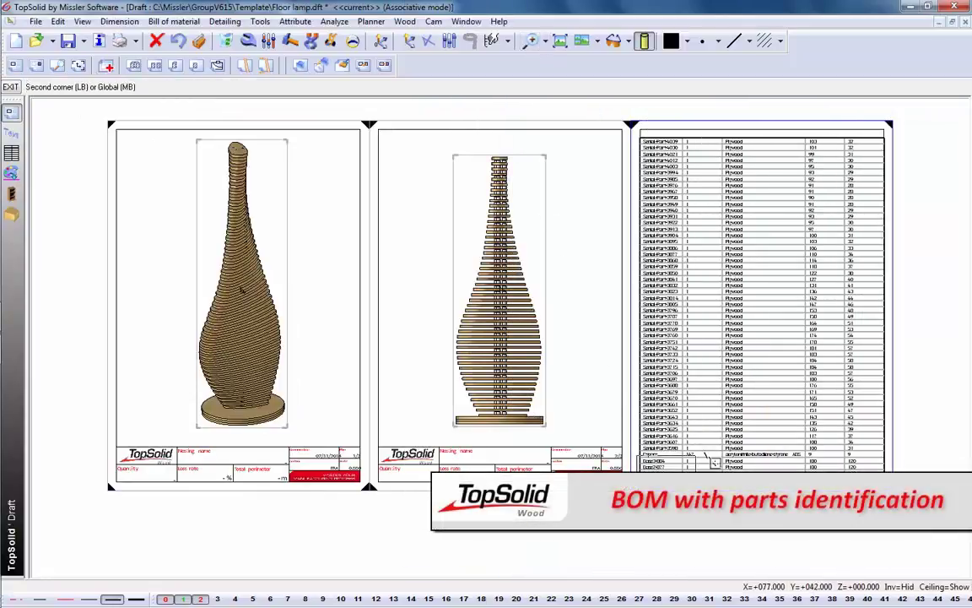
pyautogui.click(897, 407)
pyautogui.click(562, 47)
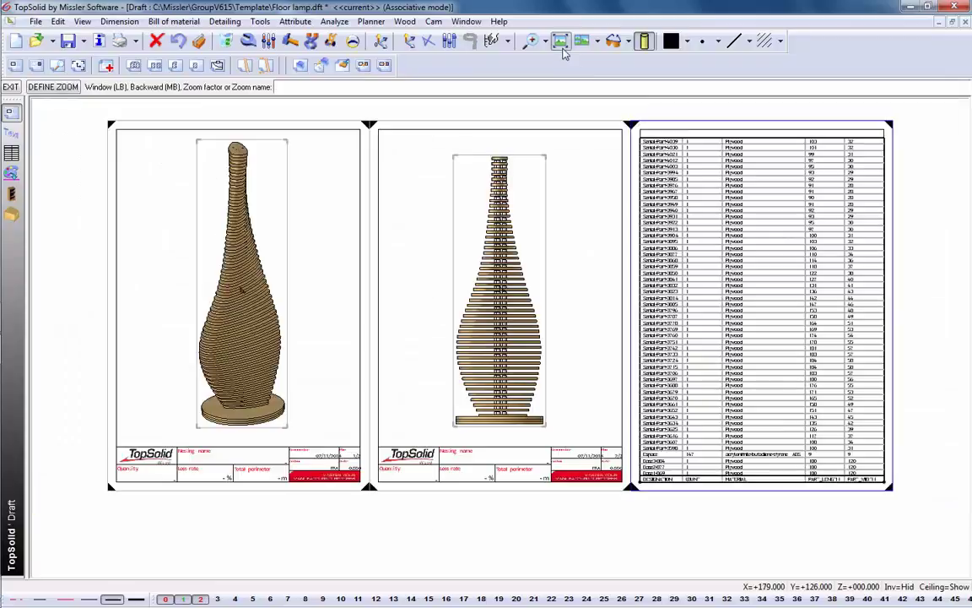
pyautogui.click(12, 155)
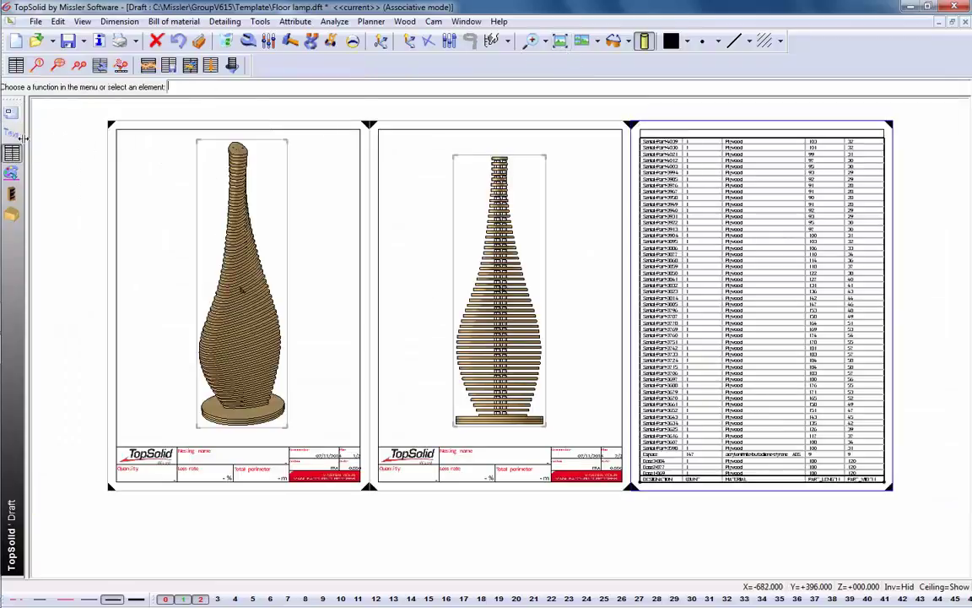
# Step: Index-label the three base discs Base3-884, Base2-877 and Base1-869
pyautogui.click(58, 65)
pyautogui.scroll(1, 543, 380)
pyautogui.scroll(2, 565, 363)
pyautogui.scroll(2, 523, 422)
pyautogui.scroll(2, 574, 457)
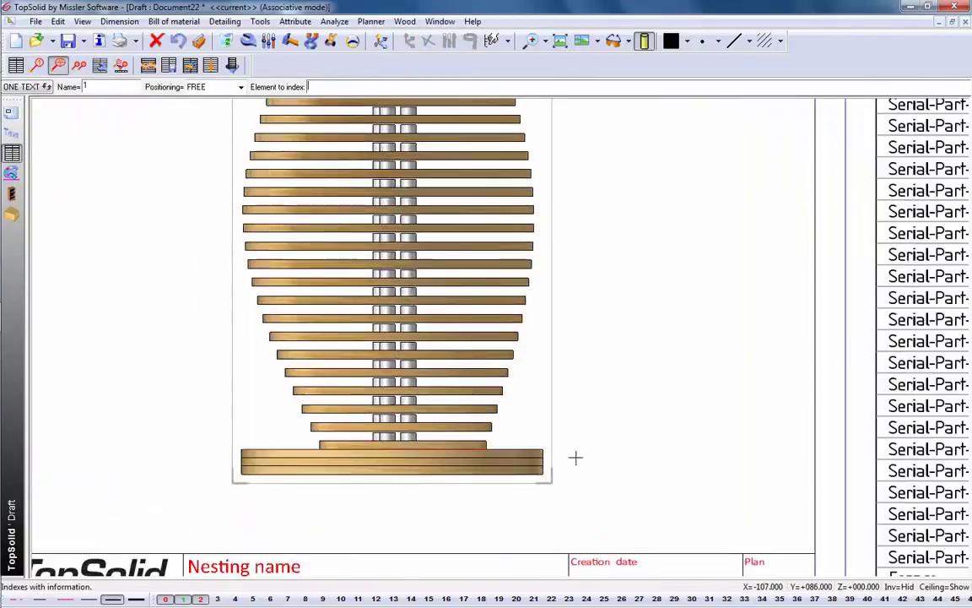
pyautogui.scroll(2, 575, 458)
pyautogui.click(547, 469)
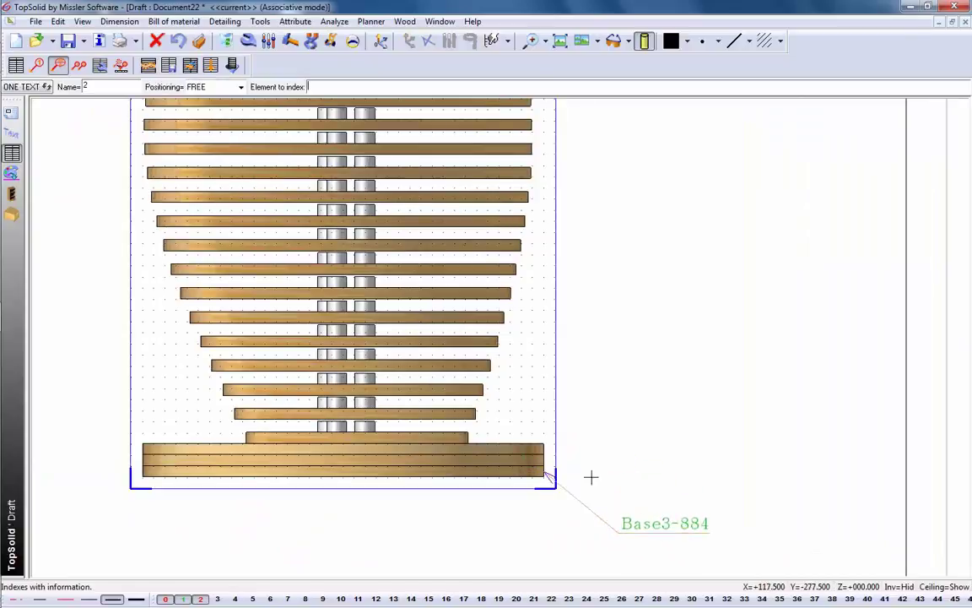
pyautogui.click(547, 462)
pyautogui.click(665, 506)
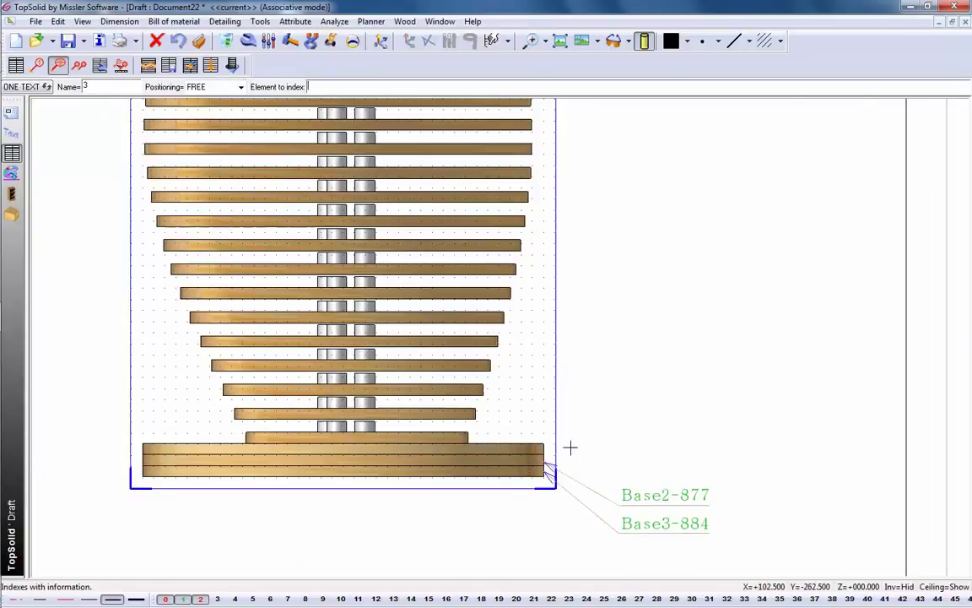
pyautogui.click(545, 452)
pyautogui.click(666, 463)
# Step: Index-label the lowest slices Serial-Part-3598, Serial-Part-3607 and Serial-Part-3616
pyautogui.click(459, 433)
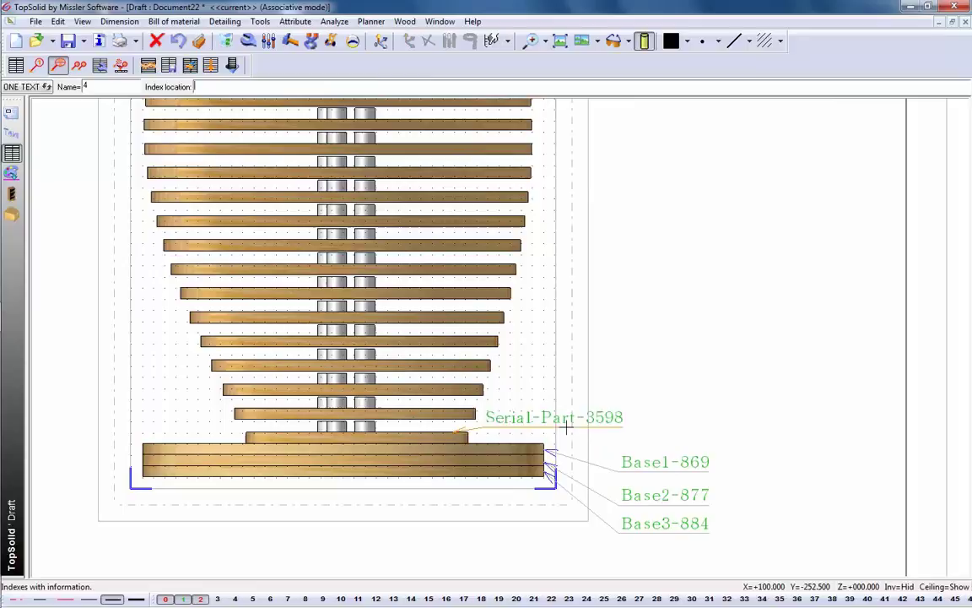
pyautogui.click(683, 422)
pyautogui.click(460, 410)
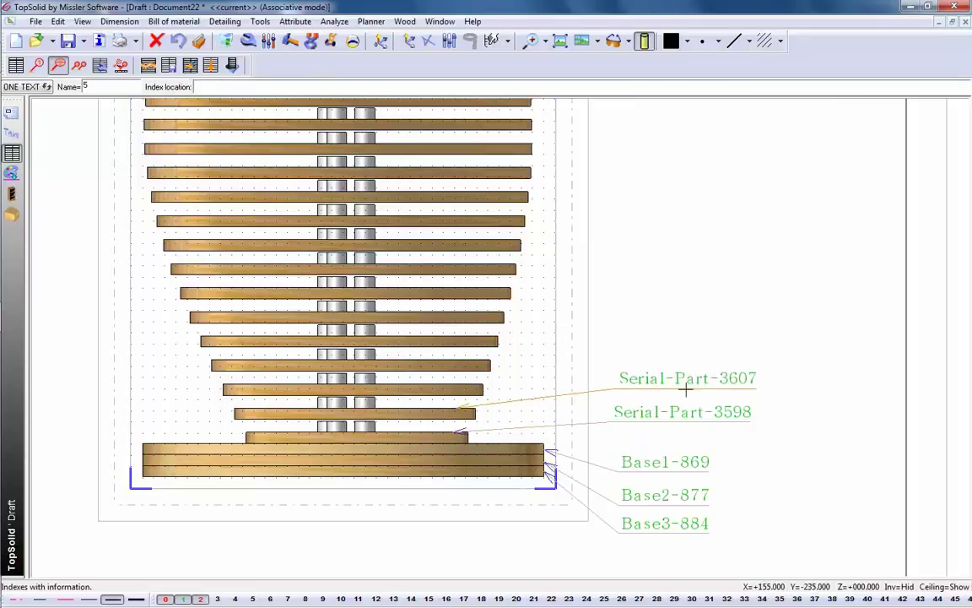
pyautogui.press('Escape')
pyautogui.click(473, 387)
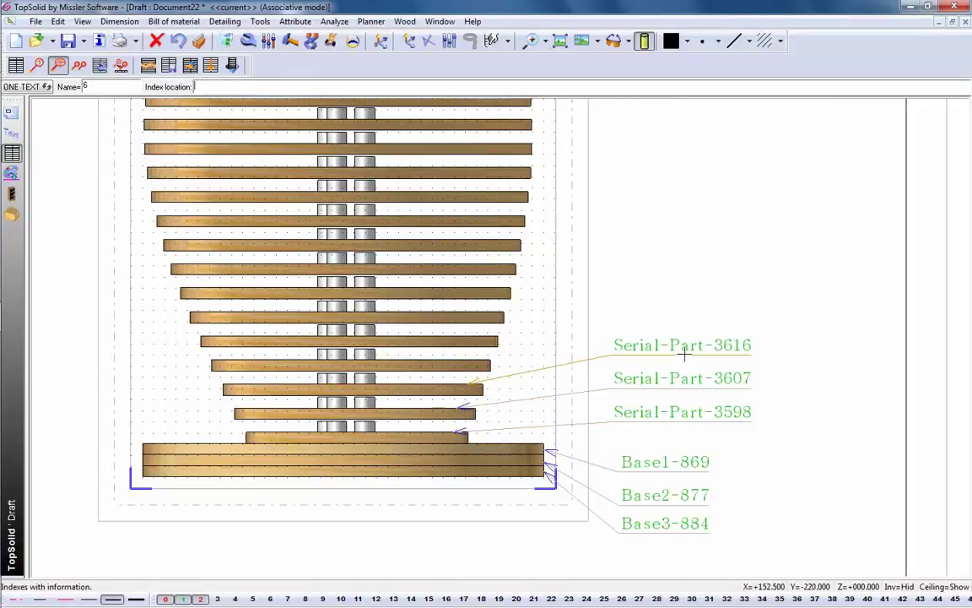
pyautogui.click(682, 355)
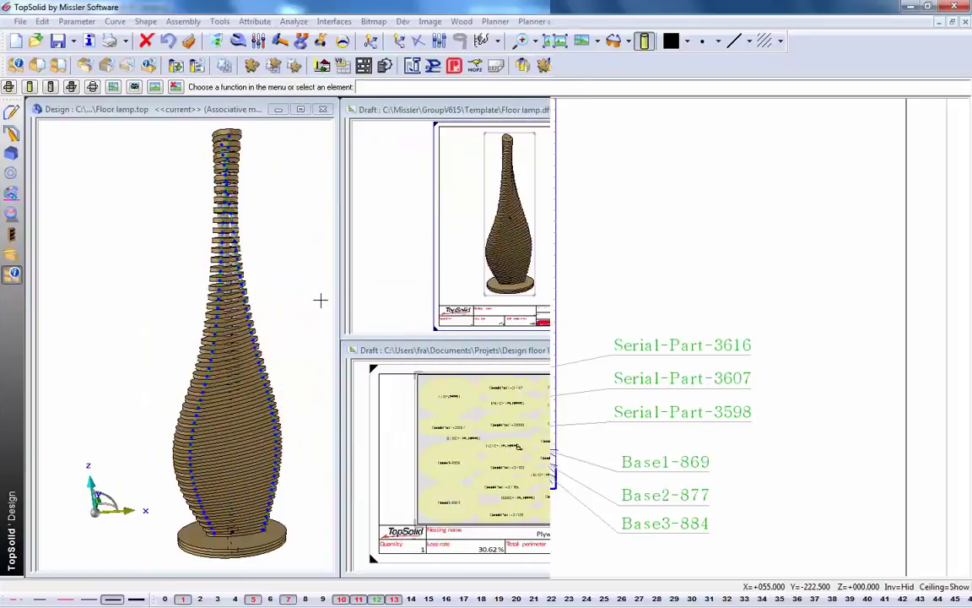